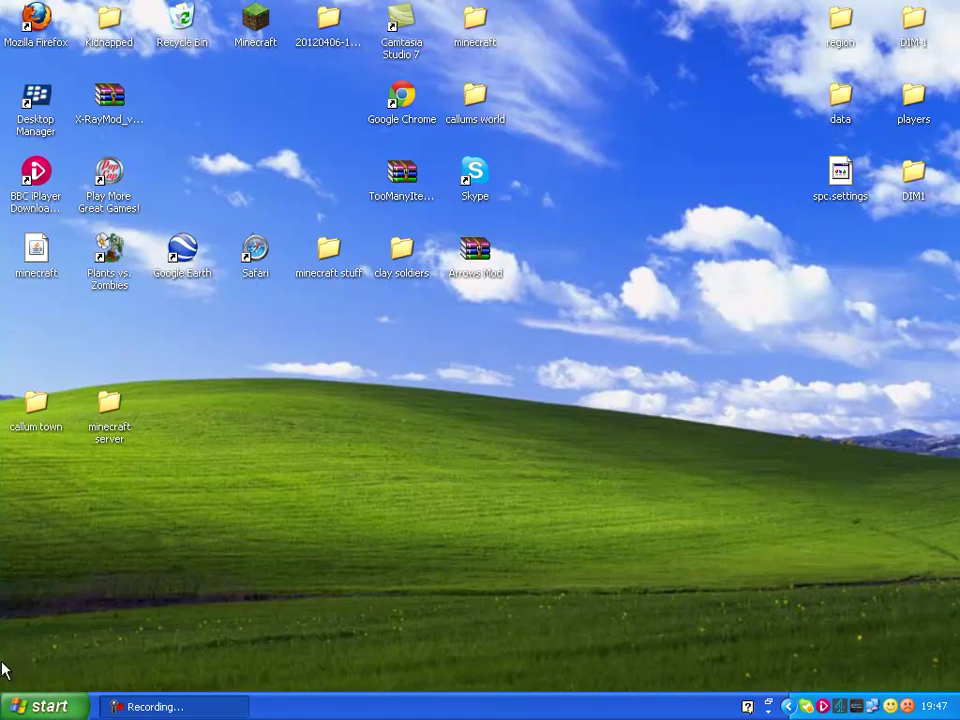
left_click(40, 706)
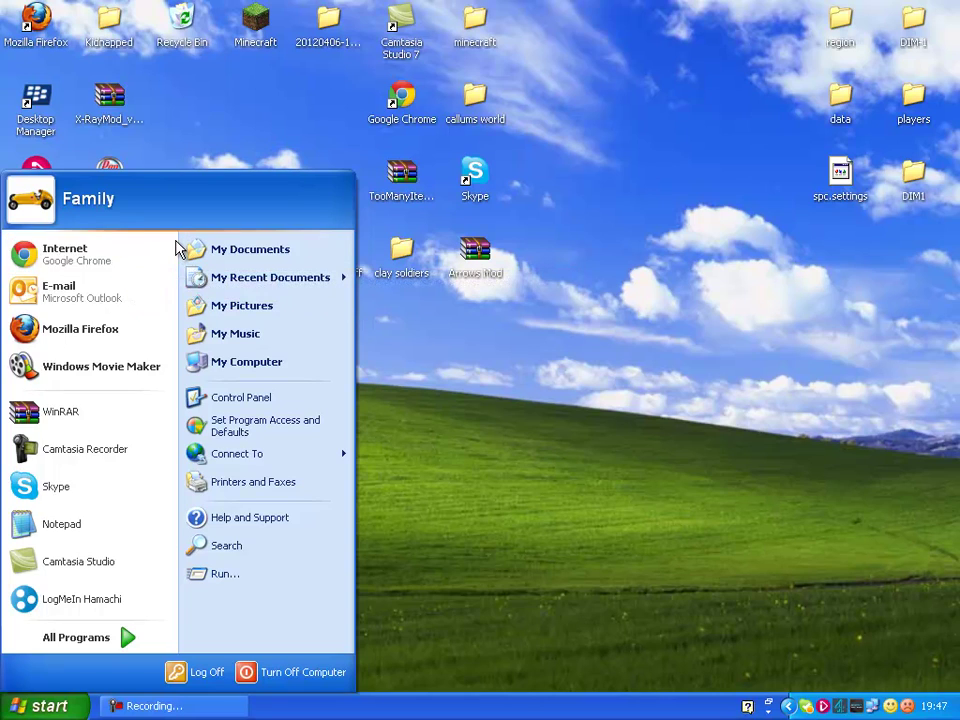
left_click(400, 380)
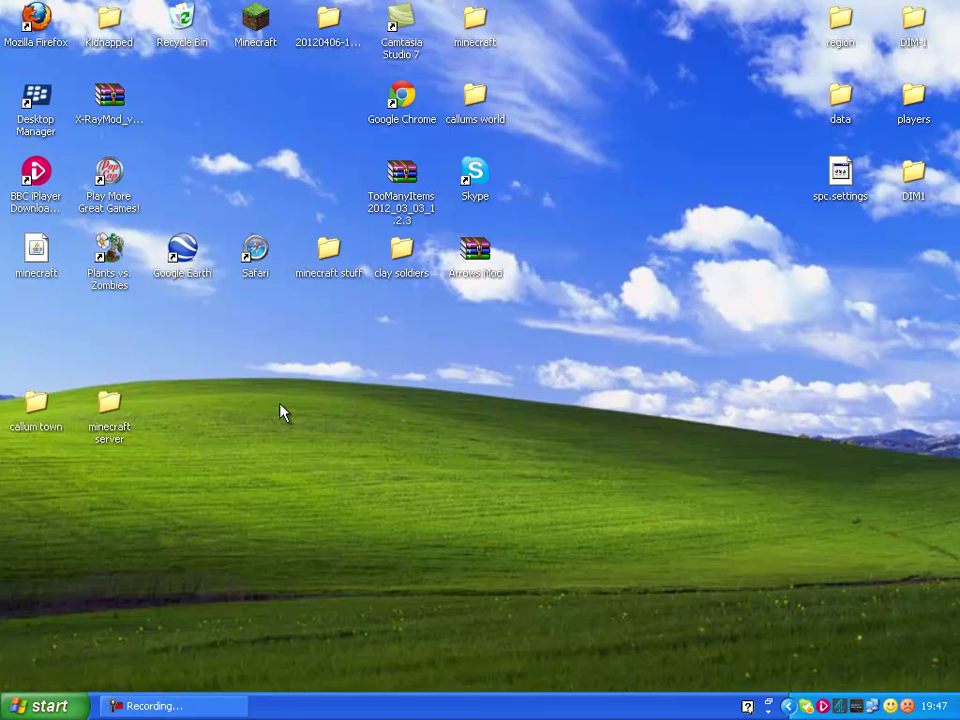
- Open the minecraft server folder on the desktop, examine its server files and world folder, and close it
left_click_drag(109, 405, 480, 410)
left_click_drag(30, 408, 408, 412)
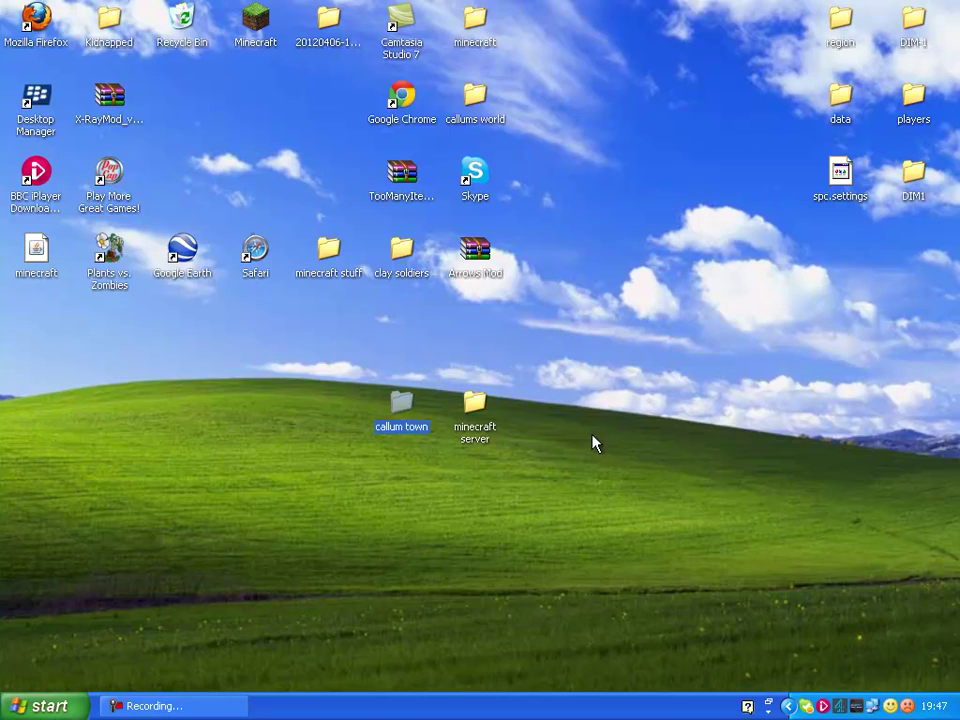
double_click(476, 405)
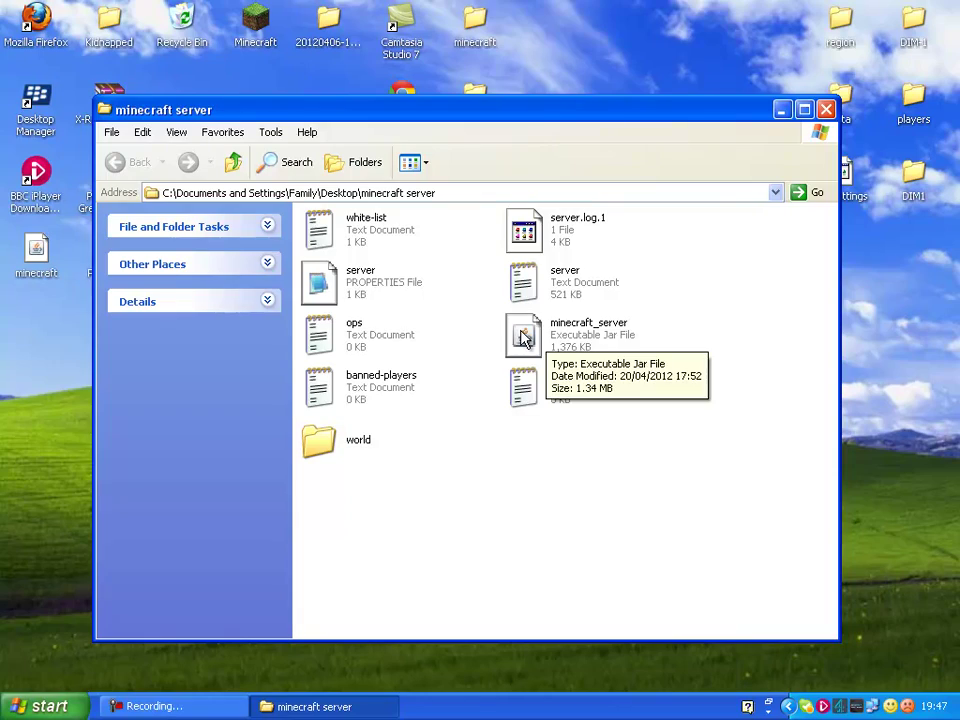
left_click_drag(390, 122, 795, 102)
left_click_drag(399, 420, 521, 422)
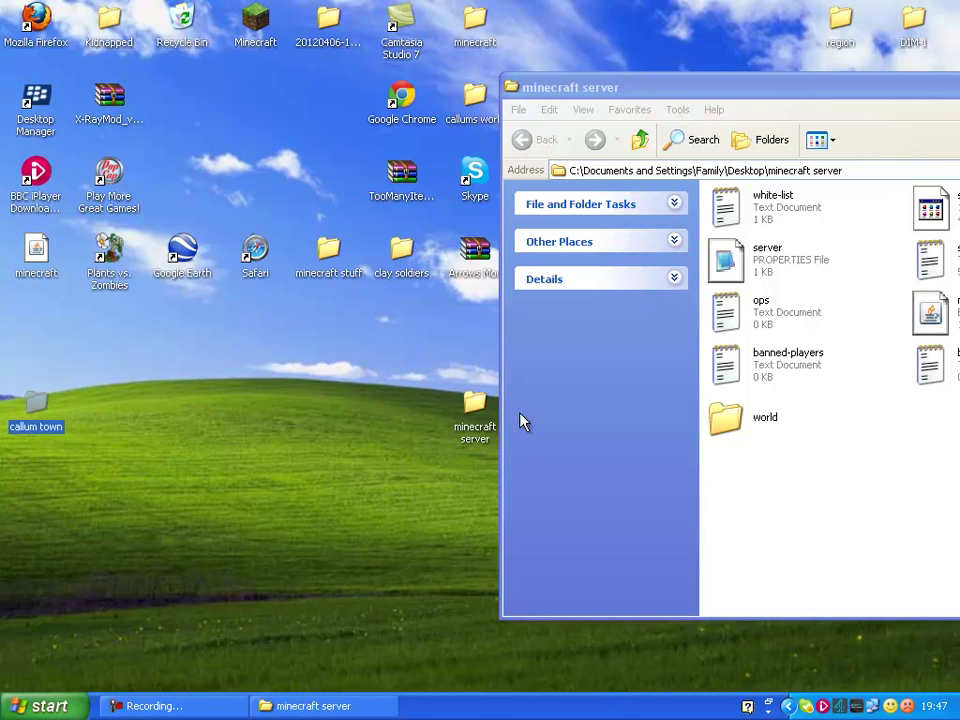
left_click_drag(459, 416, 118, 405)
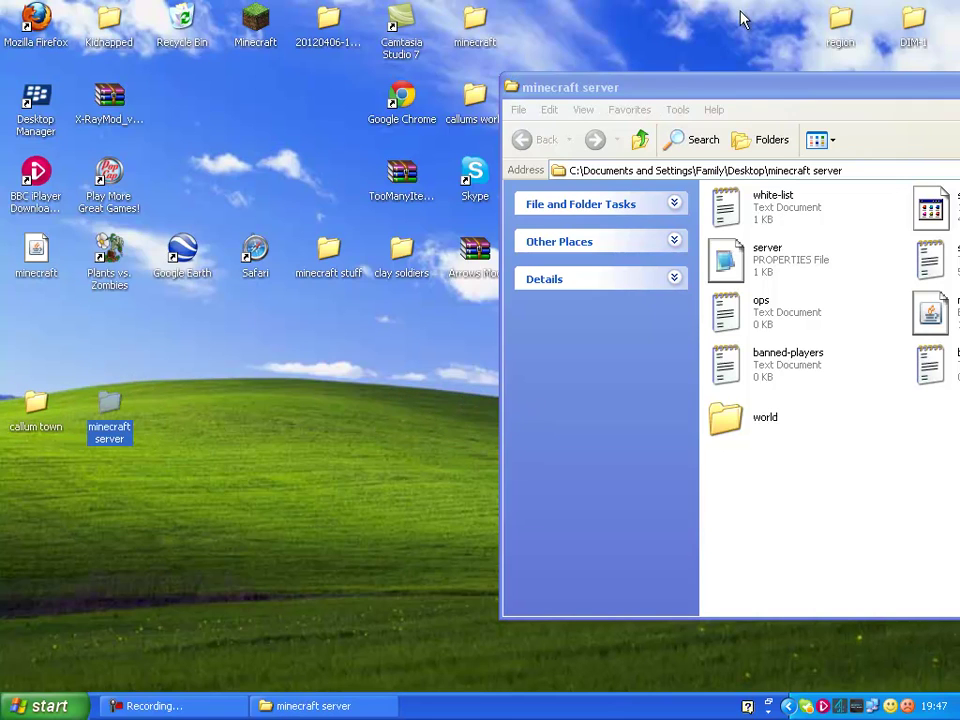
left_click(725, 87)
left_click_drag(725, 87, 393, 36)
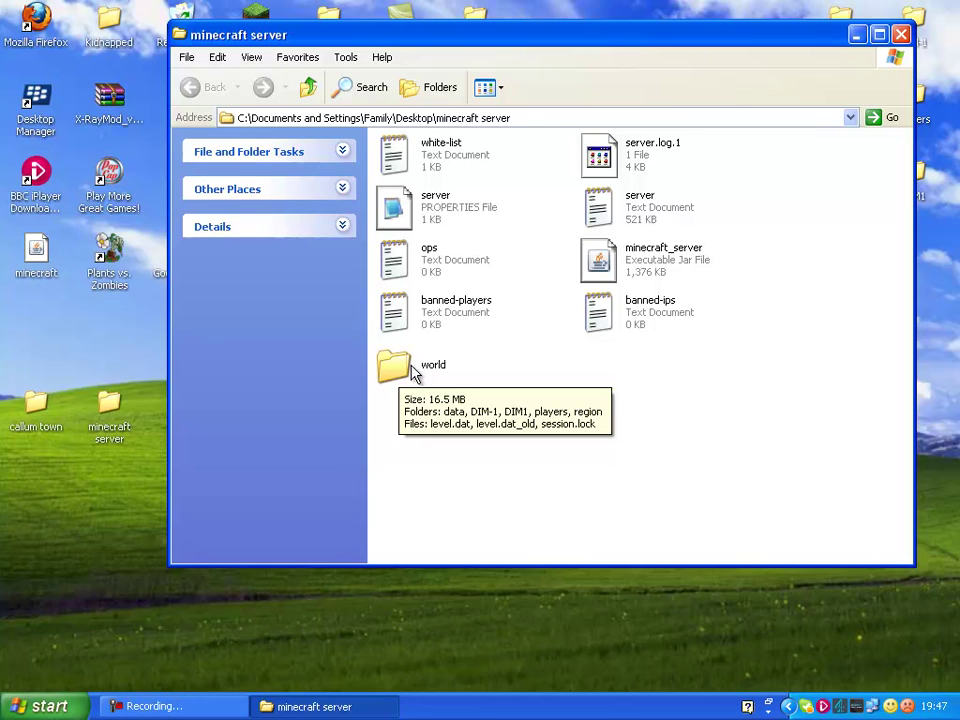
left_click_drag(514, 34, 439, 22)
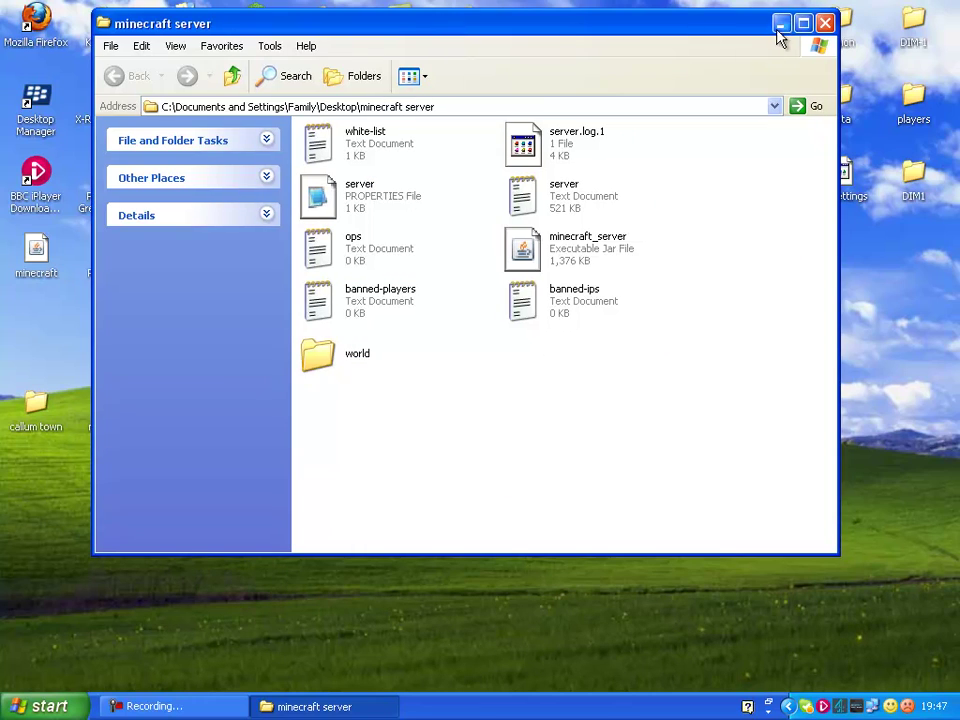
left_click(821, 28)
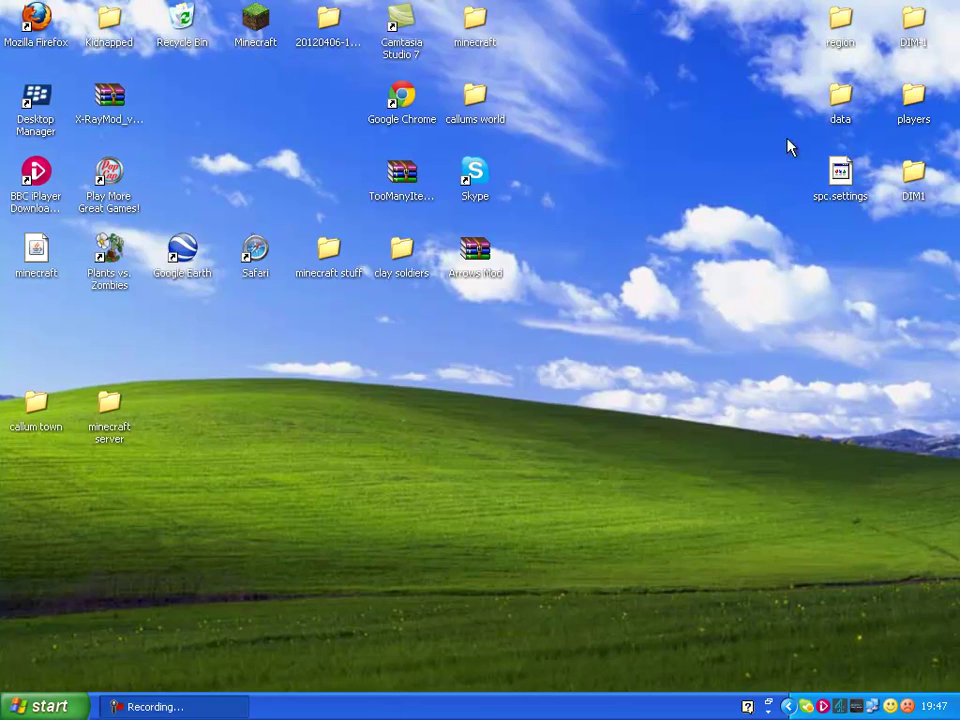
- Move the minecraft server folder towards the middle of the desktop and the callum town folder just below Plants vs. Zombies
left_click_drag(126, 418, 423, 480)
mouse_move(343, 408)
left_mouse_down()
mouse_move(573, 560)
mouse_move(433, 491)
mouse_move(461, 467)
mouse_move(340, 408)
left_mouse_up()
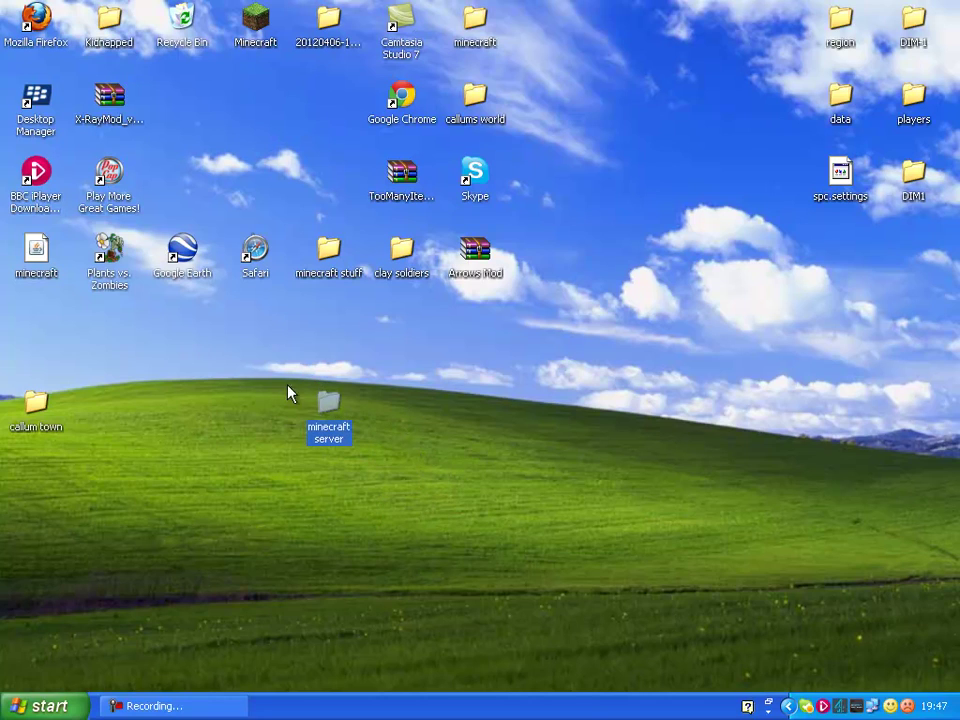
left_click_drag(48, 412, 121, 336)
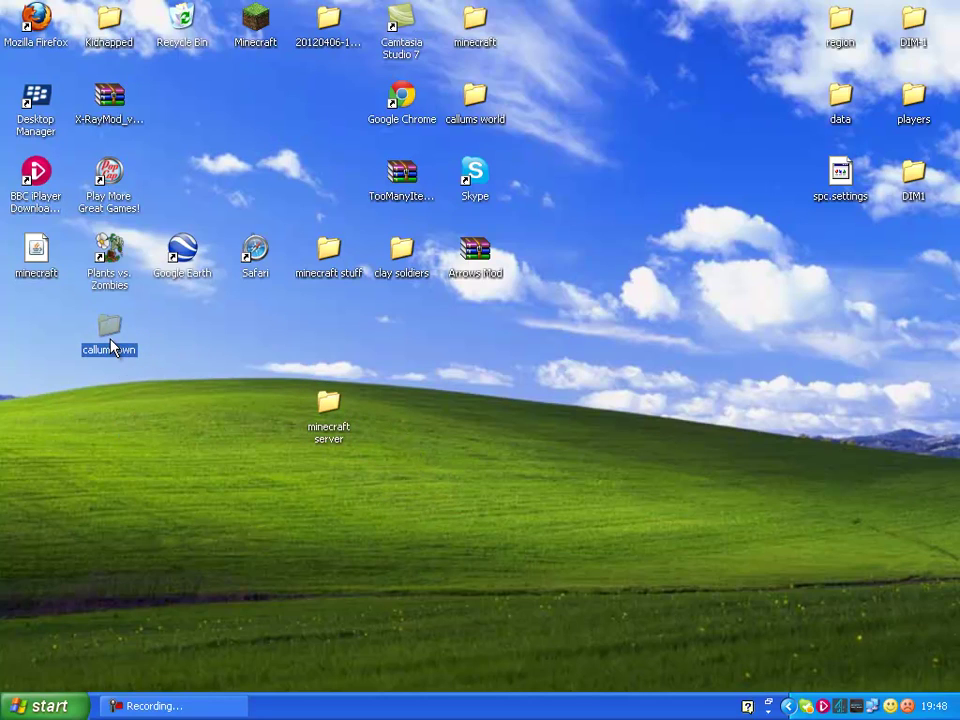
- Open the zip archive in the callum town folder, select all its world files, and close the folder window
double_click(112, 330)
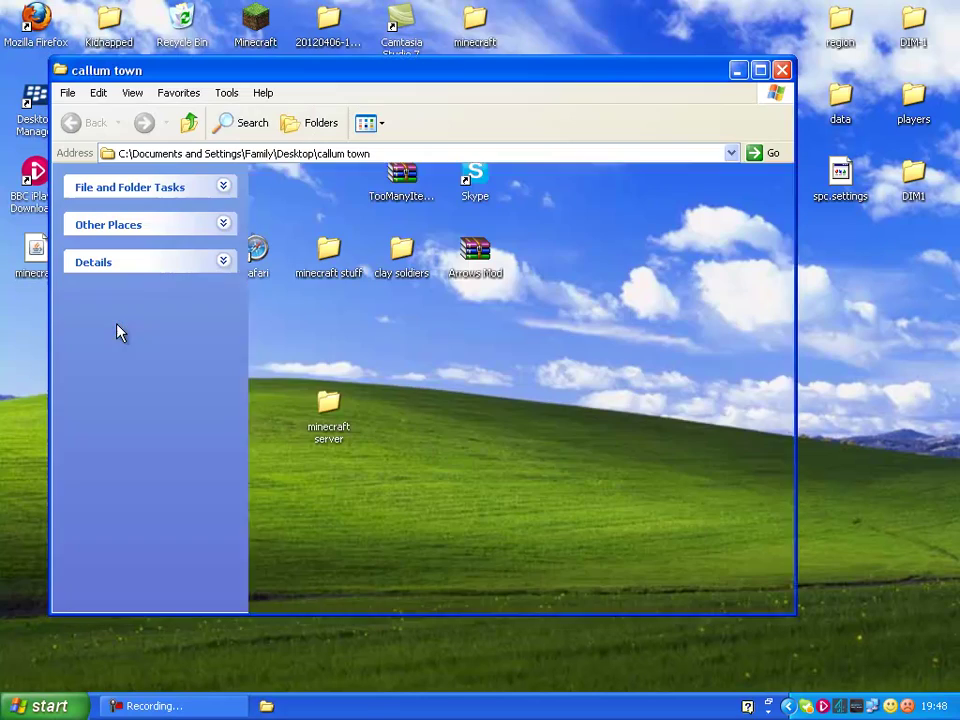
double_click(291, 186)
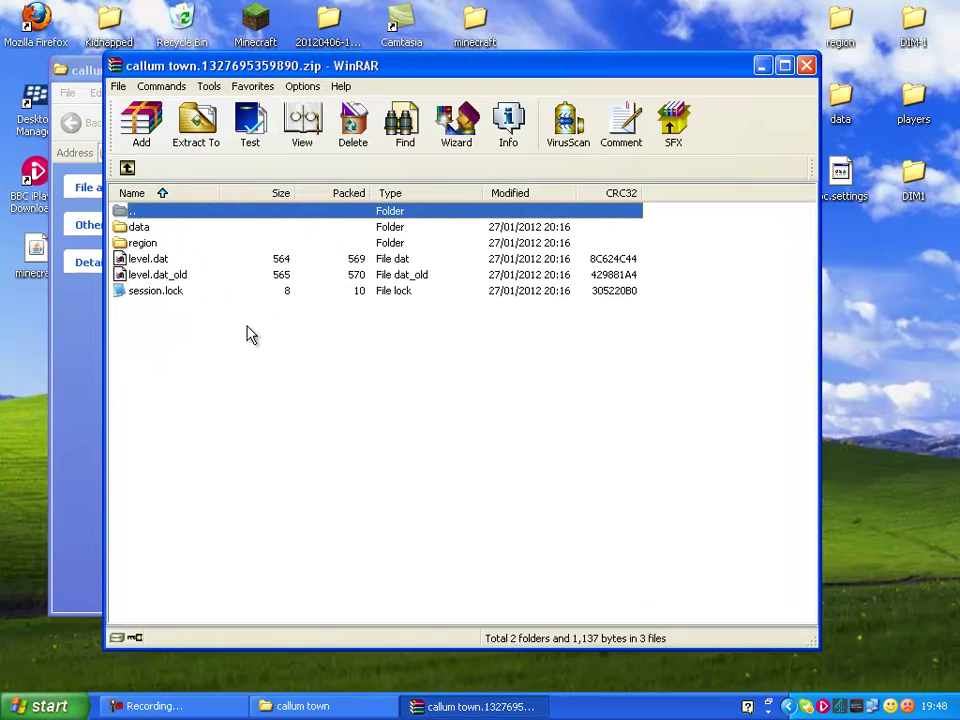
left_click_drag(213, 321, 120, 232)
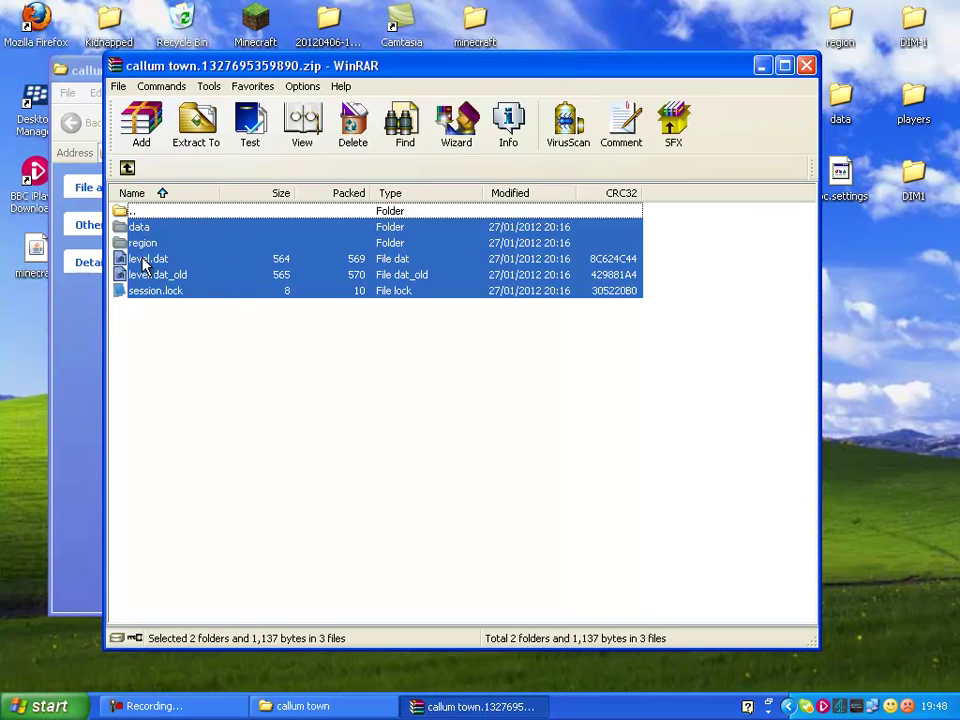
left_click_drag(144, 261, 259, 326)
left_click_drag(290, 66, 86, 70)
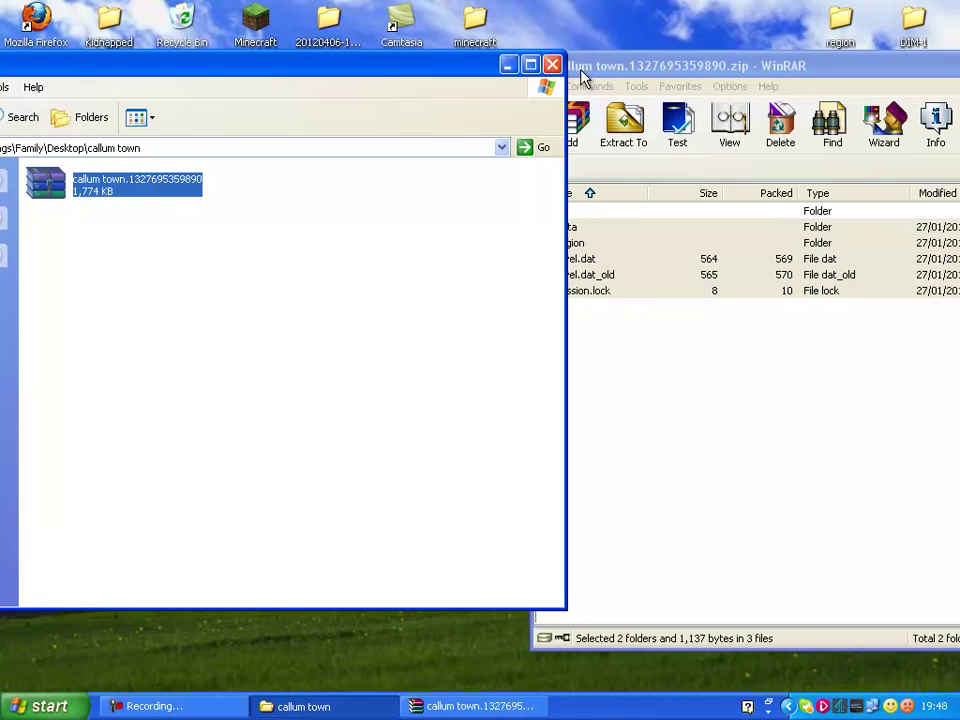
left_click(547, 64)
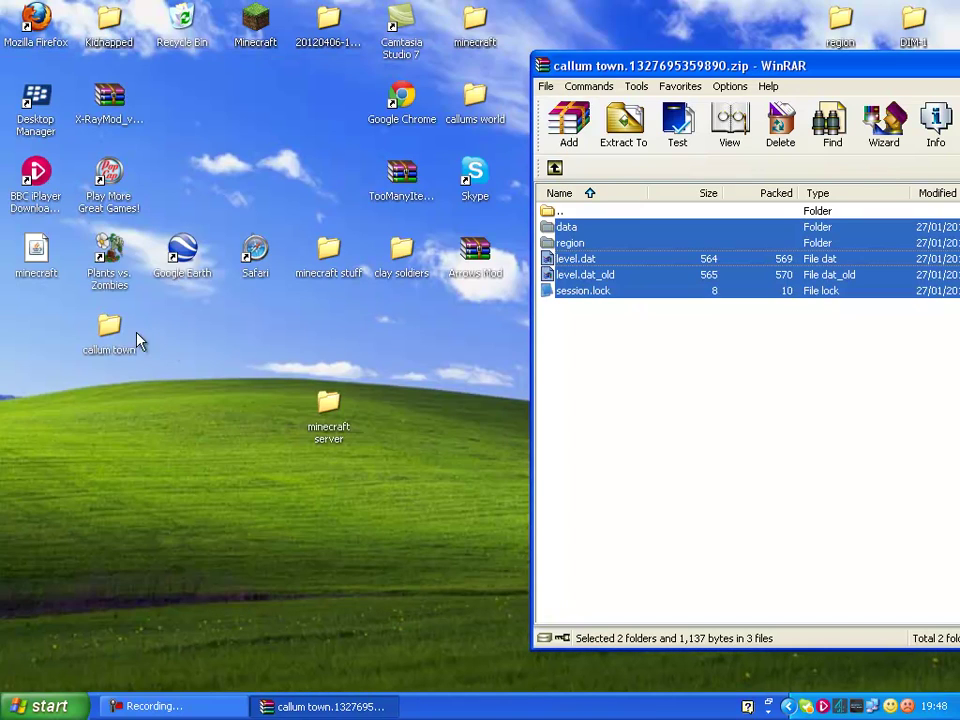
- Empty the world folder inside minecraft server by moving all of its files and folders to the desktop
double_click(331, 412)
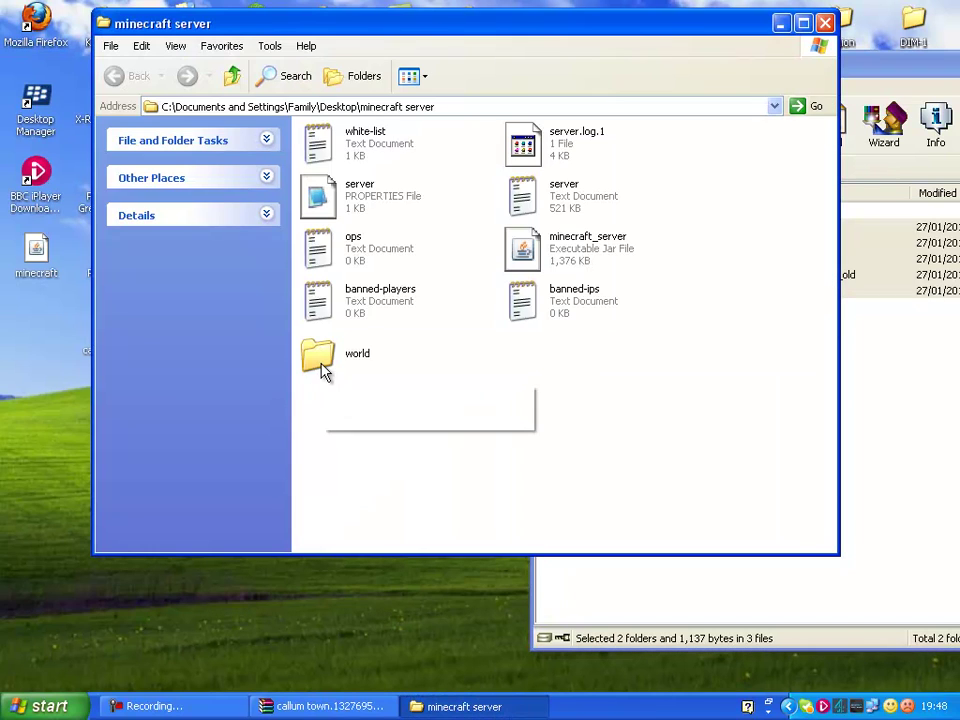
left_click(323, 371)
double_click(323, 371)
left_click_drag(677, 420, 17, 362)
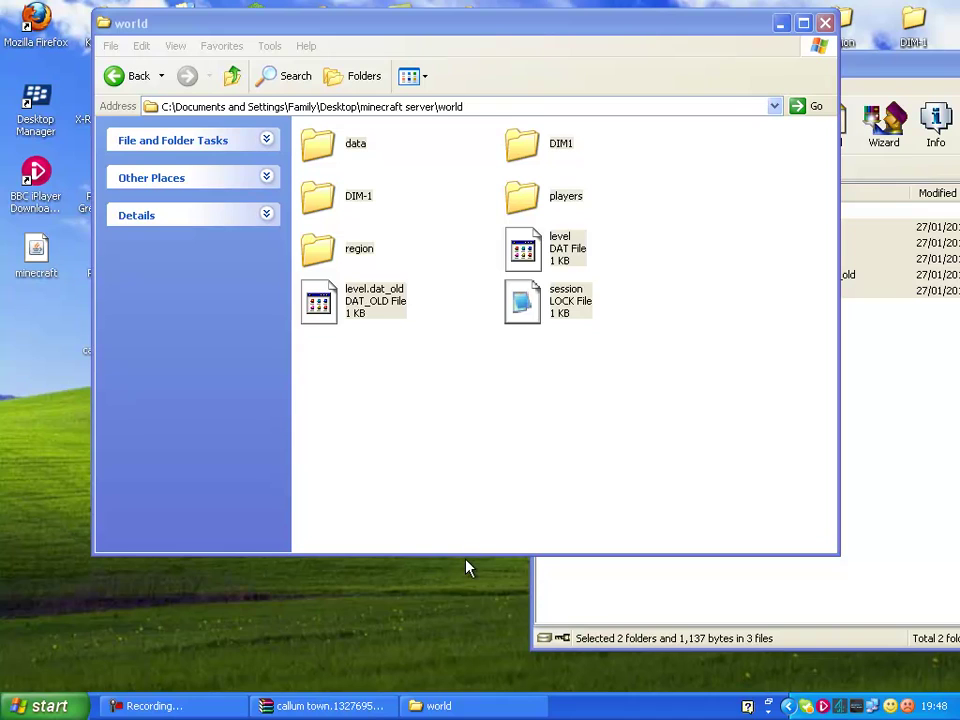
left_click_drag(145, 26, 584, 233)
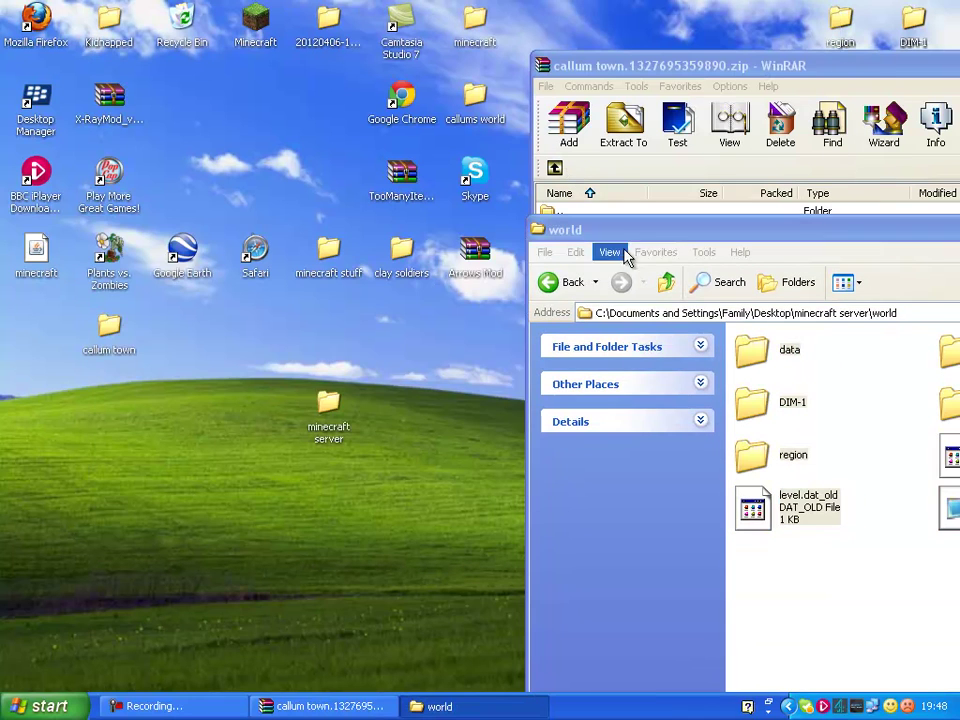
left_click(466, 402)
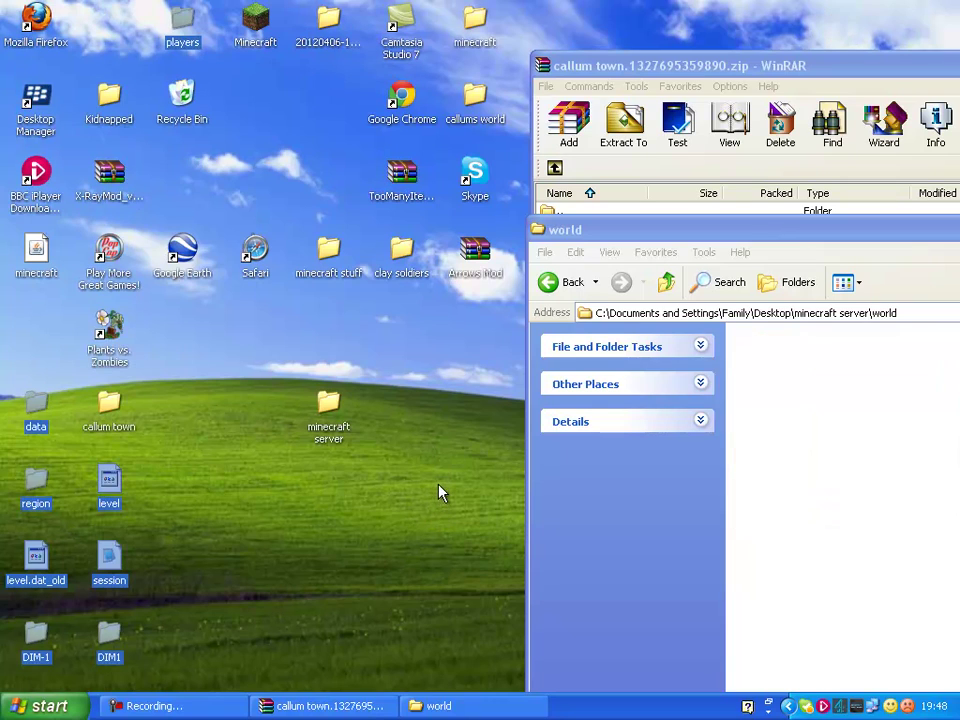
- Move the Plants vs. Zombies shortcut to the empty desktop space directly above Safari
left_click_drag(125, 350, 272, 198)
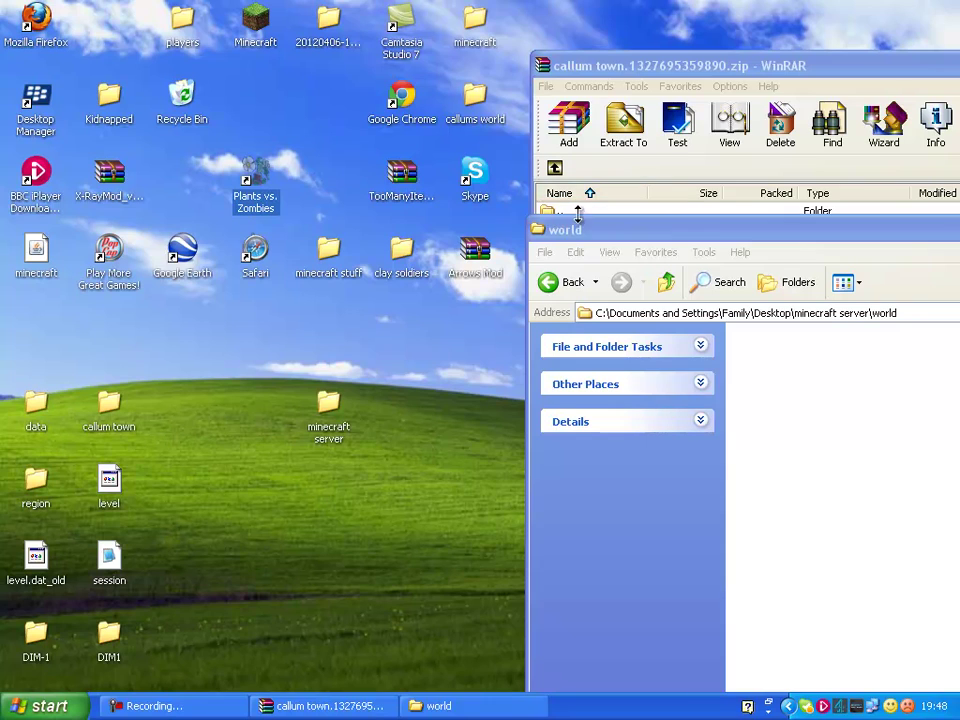
left_click_drag(596, 245, 300, 98)
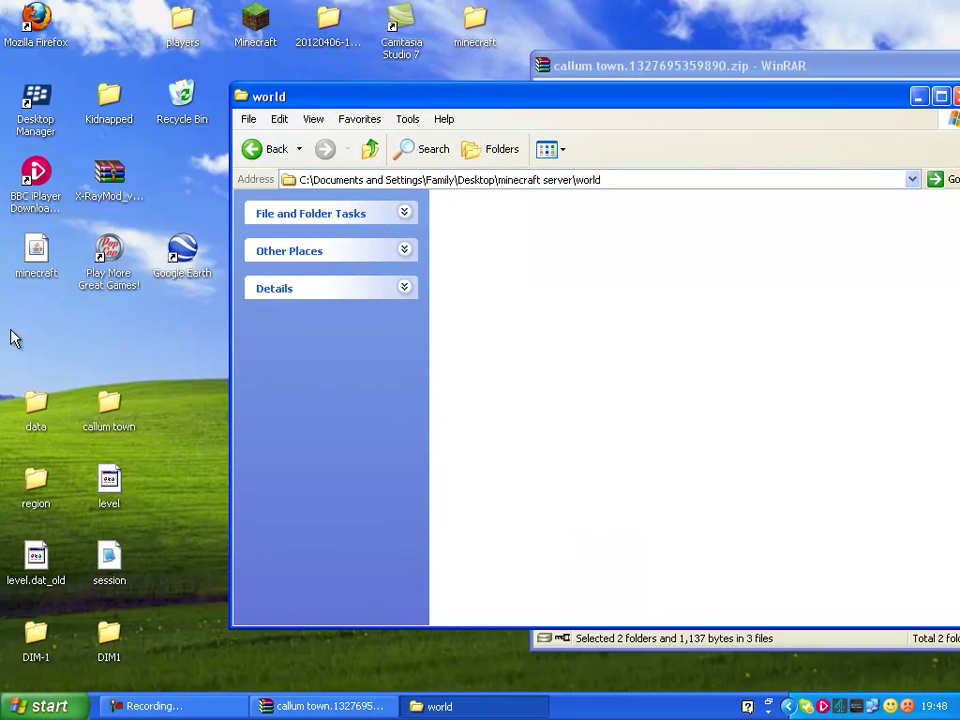
left_click(162, 378)
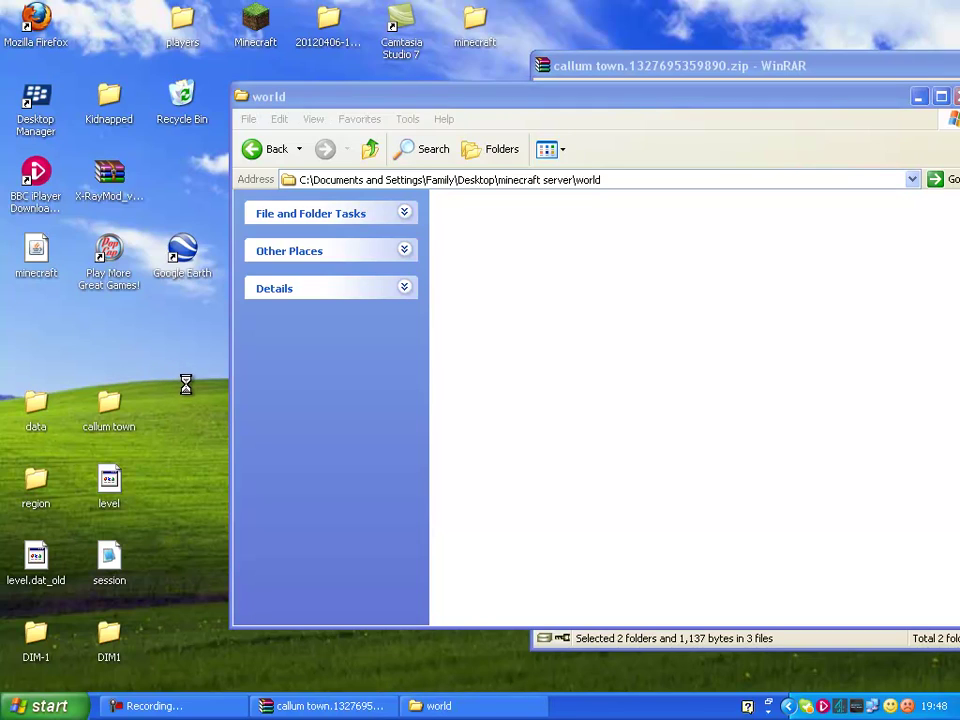
right_click(165, 374)
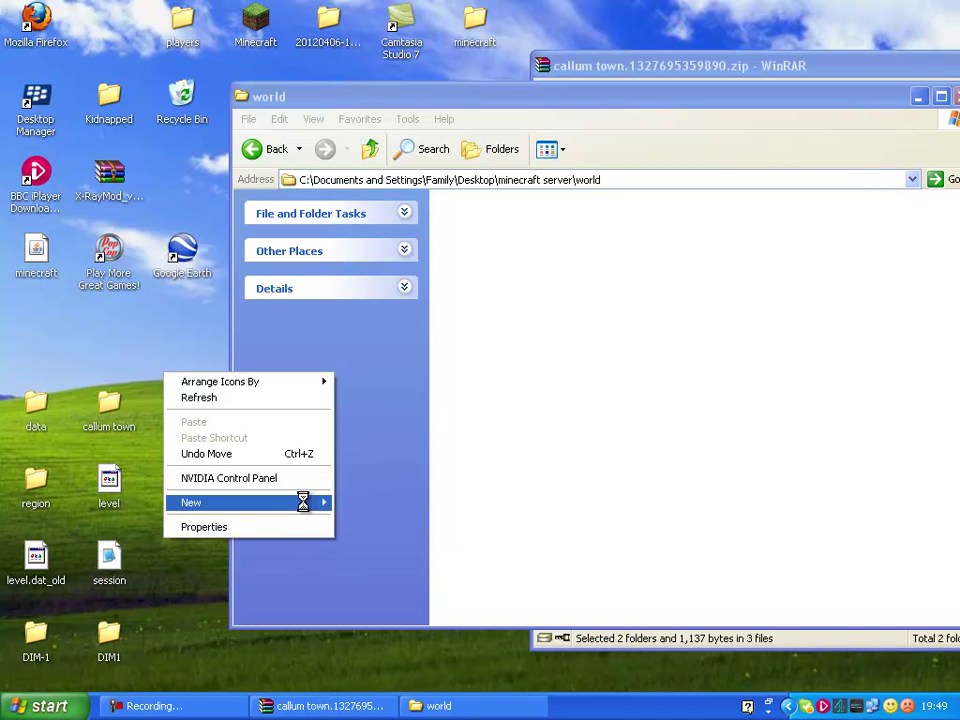
- Extract the selected callum town archive files into the empty world folder of the server and close the archive
left_click(407, 100)
left_click_drag(407, 100, 253, 203)
left_click_drag(580, 68, 282, 69)
left_click_drag(10, 65, 409, 97)
left_click_drag(242, 172, 253, 103)
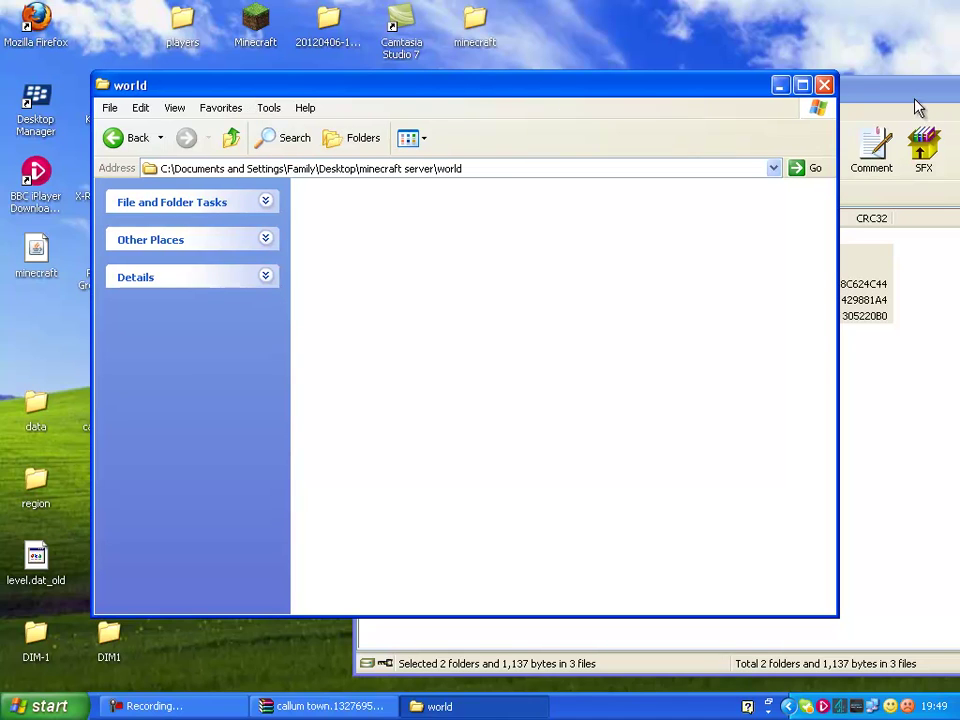
left_click(862, 110)
left_click_drag(420, 306, 315, 292)
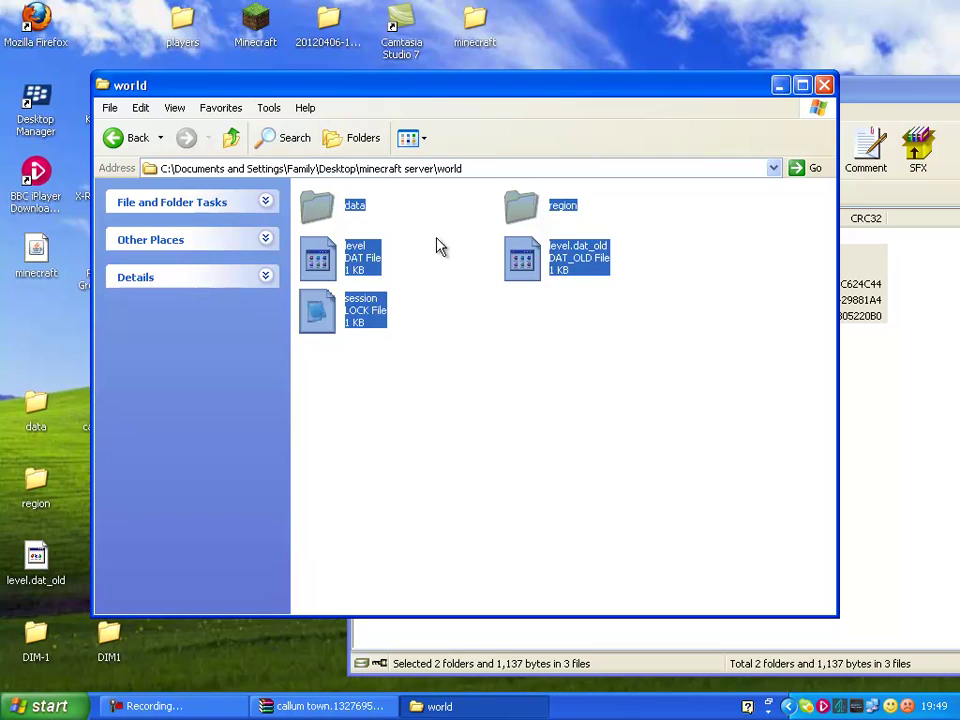
left_click_drag(930, 90, 647, 58)
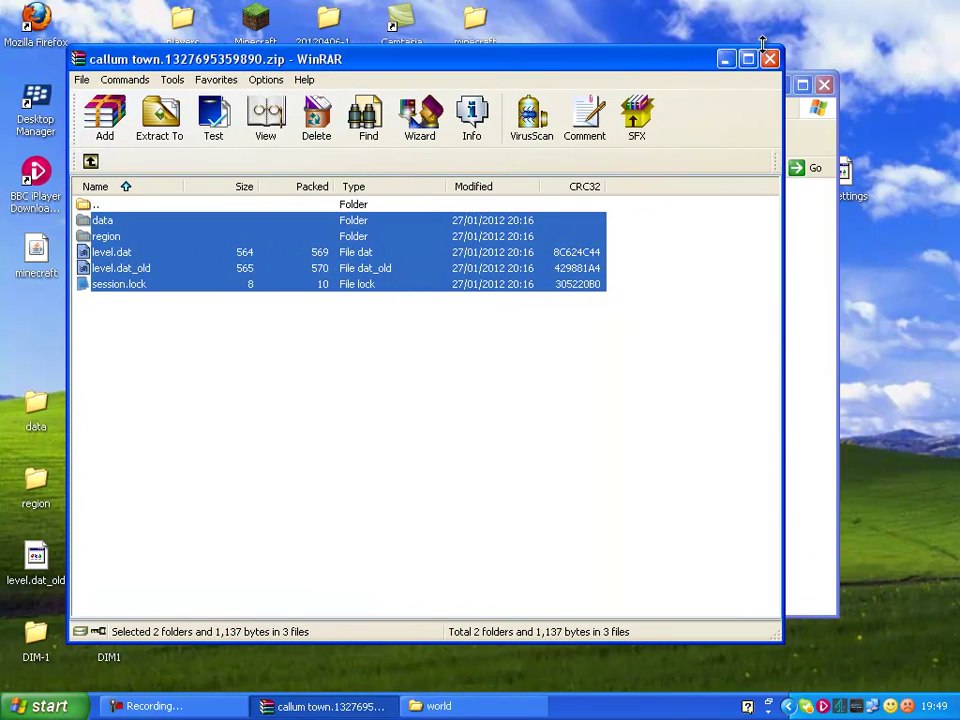
left_click(770, 60)
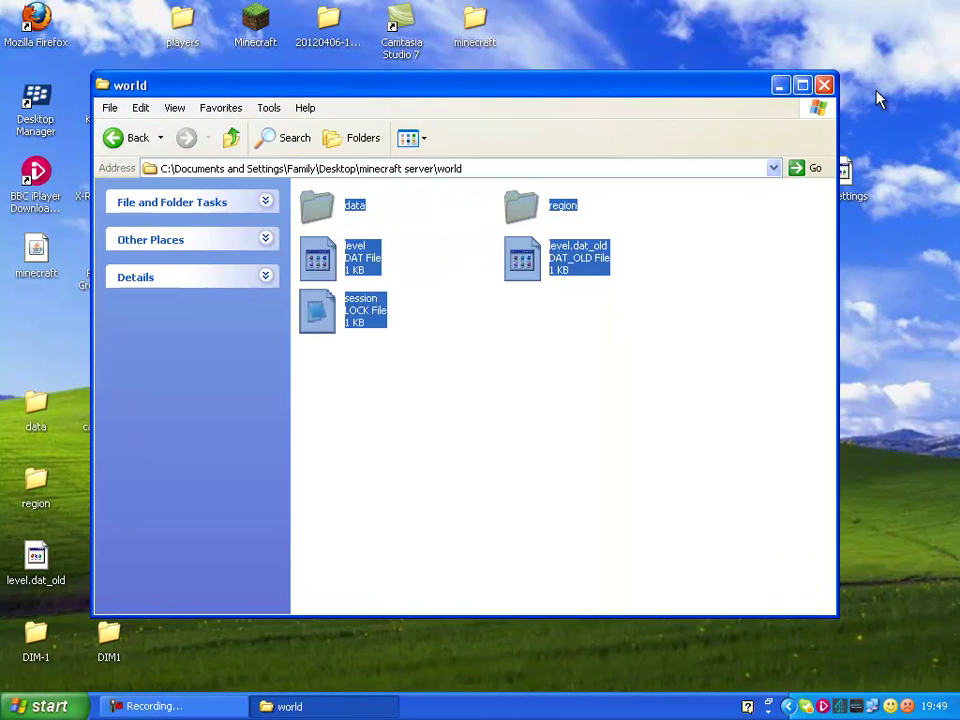
- Return to the minecraft server folder, and launch Minecraft from the desktop with the saved login
left_click(158, 139)
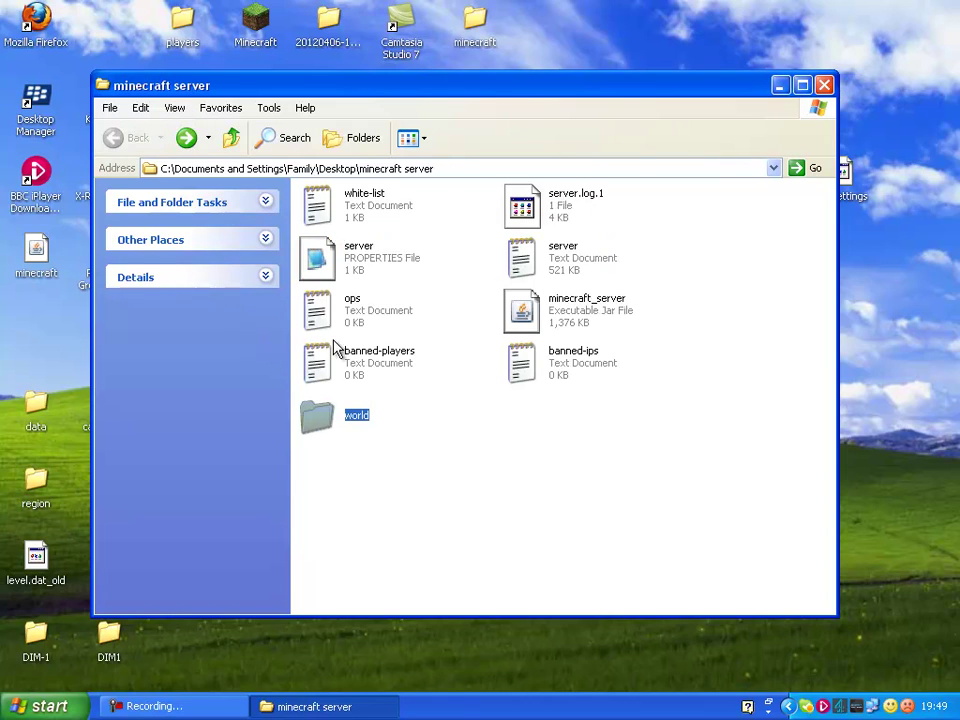
left_click(545, 320)
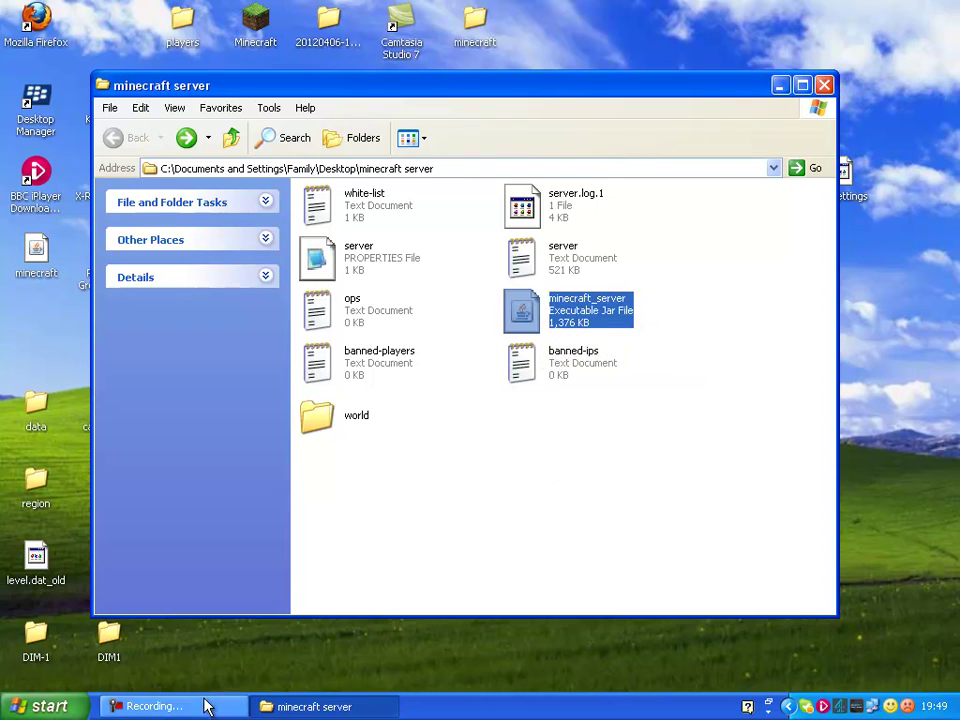
double_click(258, 22)
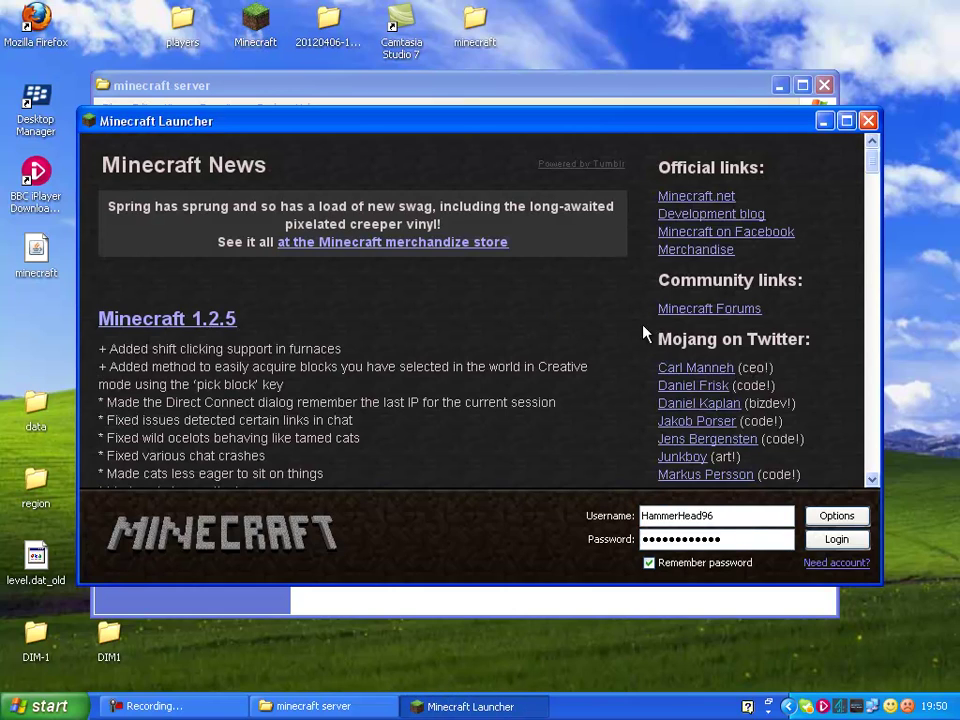
left_click(836, 539)
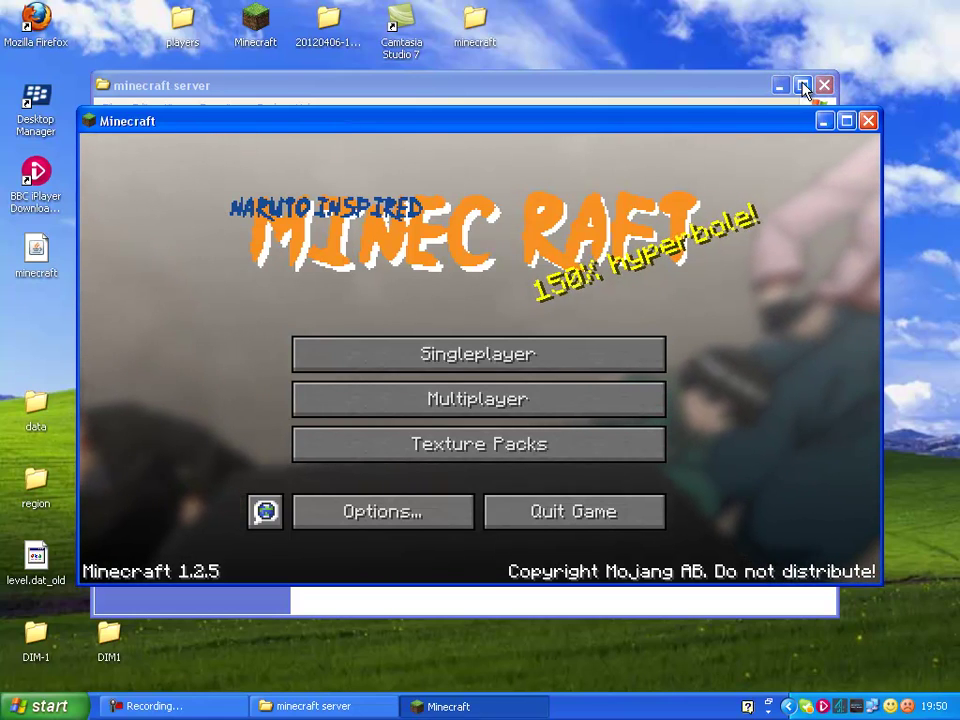
- Minimize the Minecraft game and run the minecraft_server jar to start the server with the new world
left_click(824, 121)
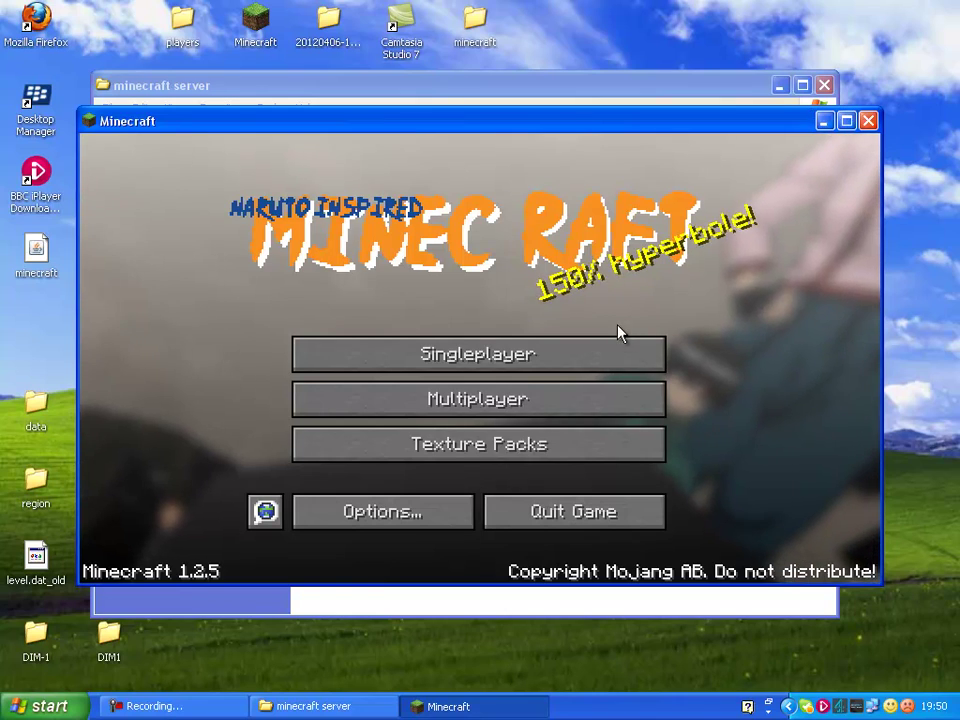
double_click(570, 318)
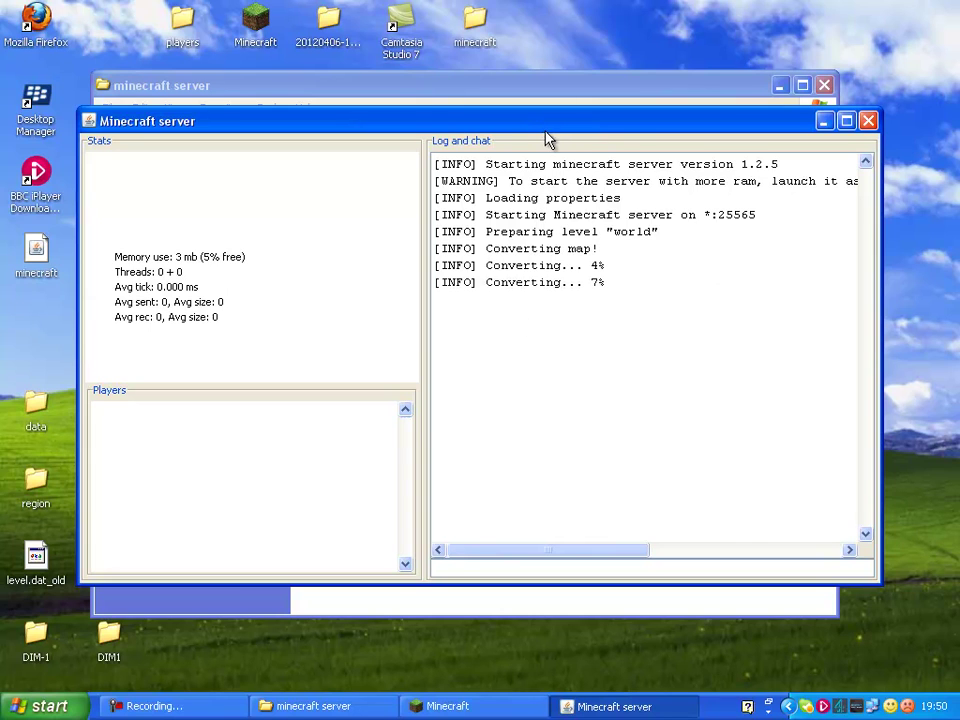
mouse_move(555, 130)
left_mouse_down()
mouse_move(426, 110)
mouse_move(554, 145)
left_mouse_up()
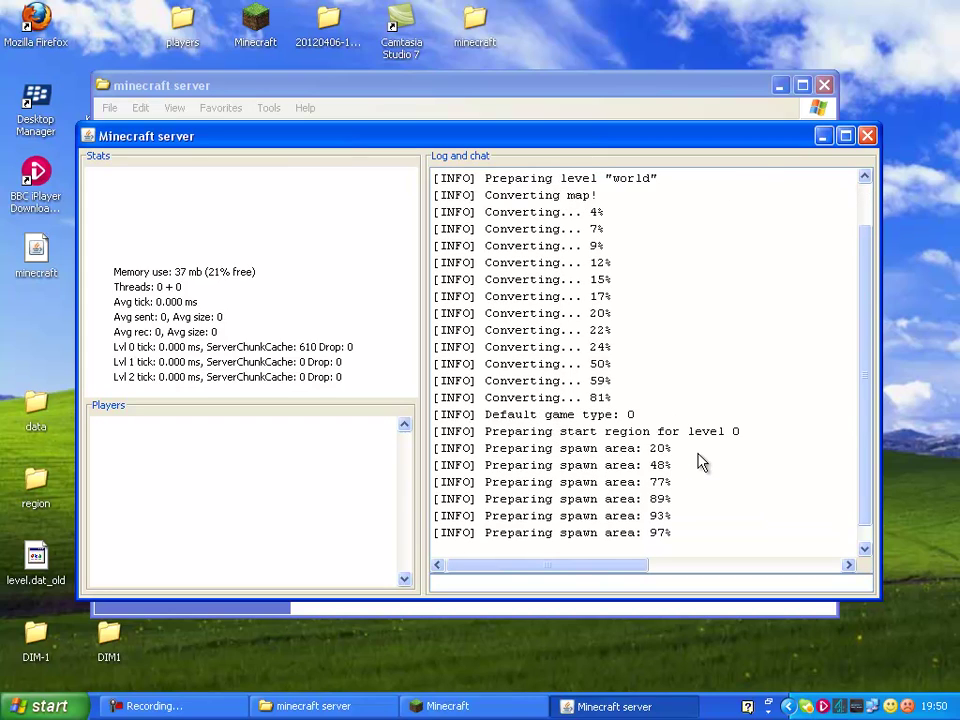
- Minimize the Minecraft server window, close the minecraft server folder, and bring the Minecraft game back up
left_click(823, 137)
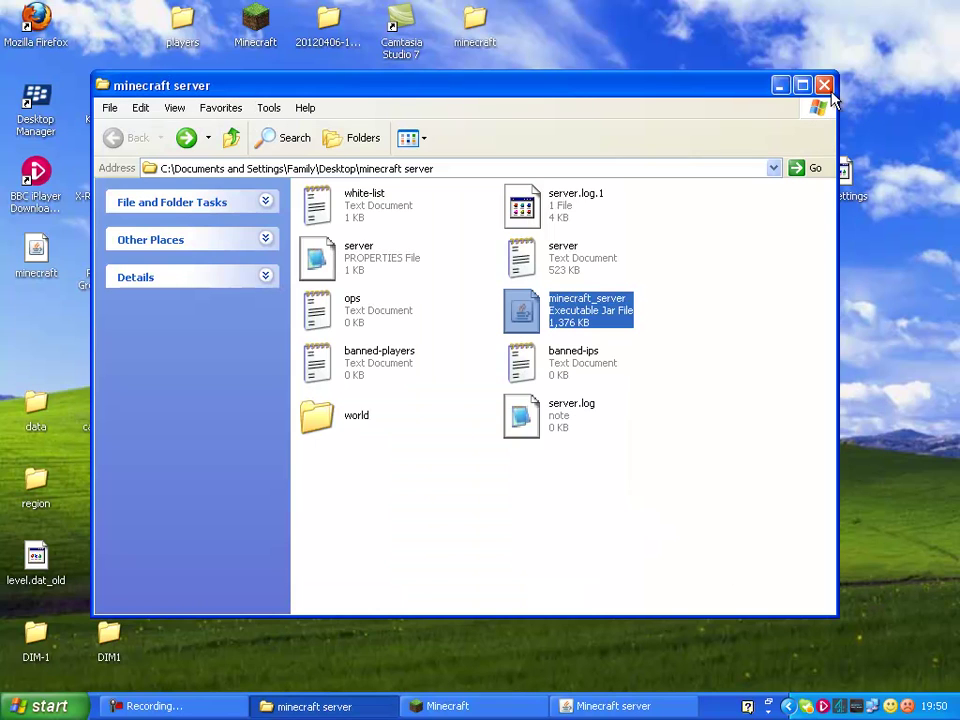
left_click(824, 86)
left_click(300, 706)
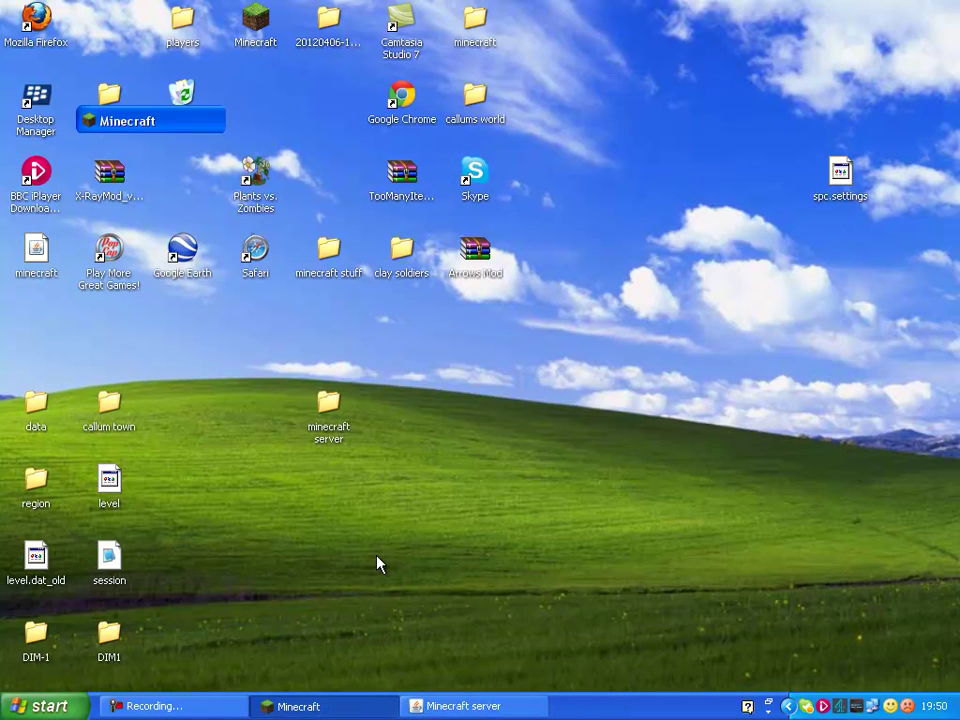
- Open the multiplayer server list and join the first listed server, described as A Minecraft Server
left_click(430, 399)
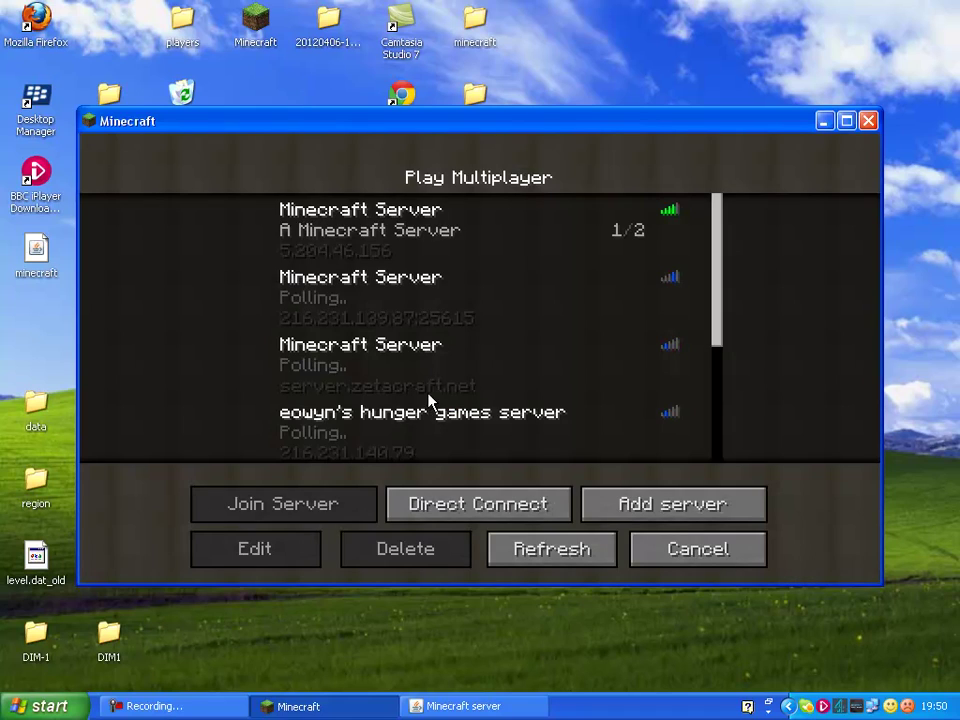
left_click(375, 221)
left_click(358, 515)
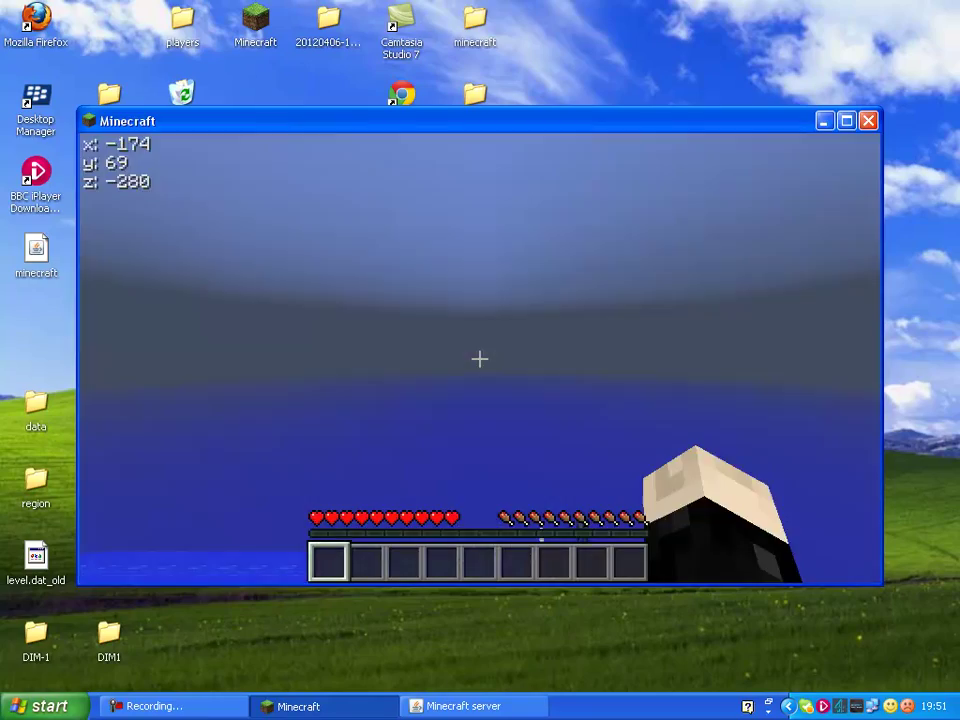
- Climb from the shore at the spawn point onto the grassy hills and examine the terrain of the loaded map
key("space")
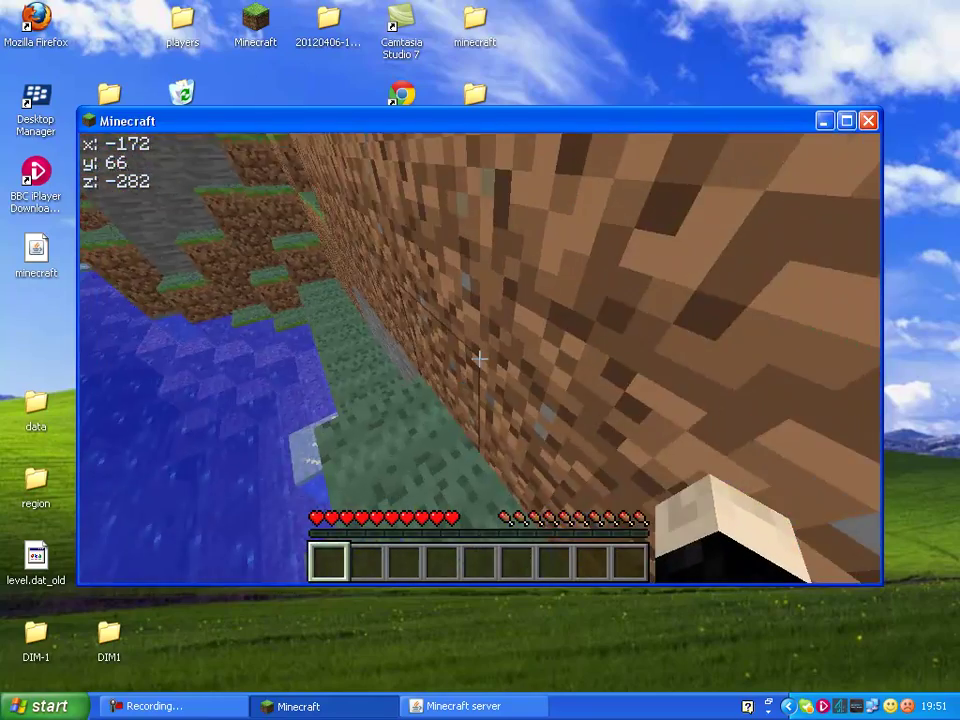
key("space")
key("w")
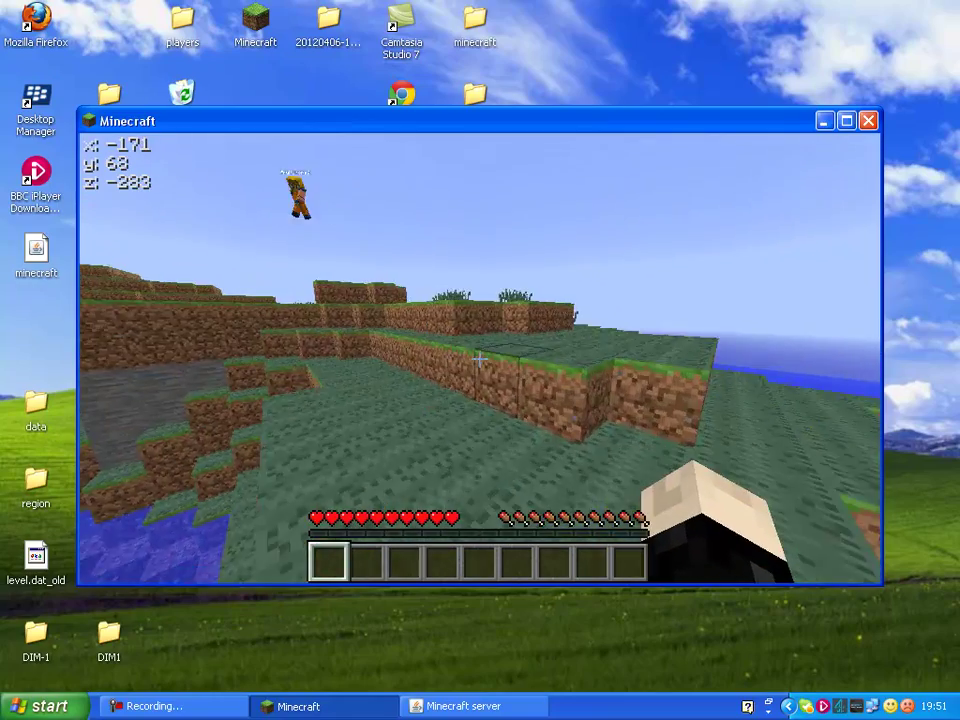
key("w")
key("space")
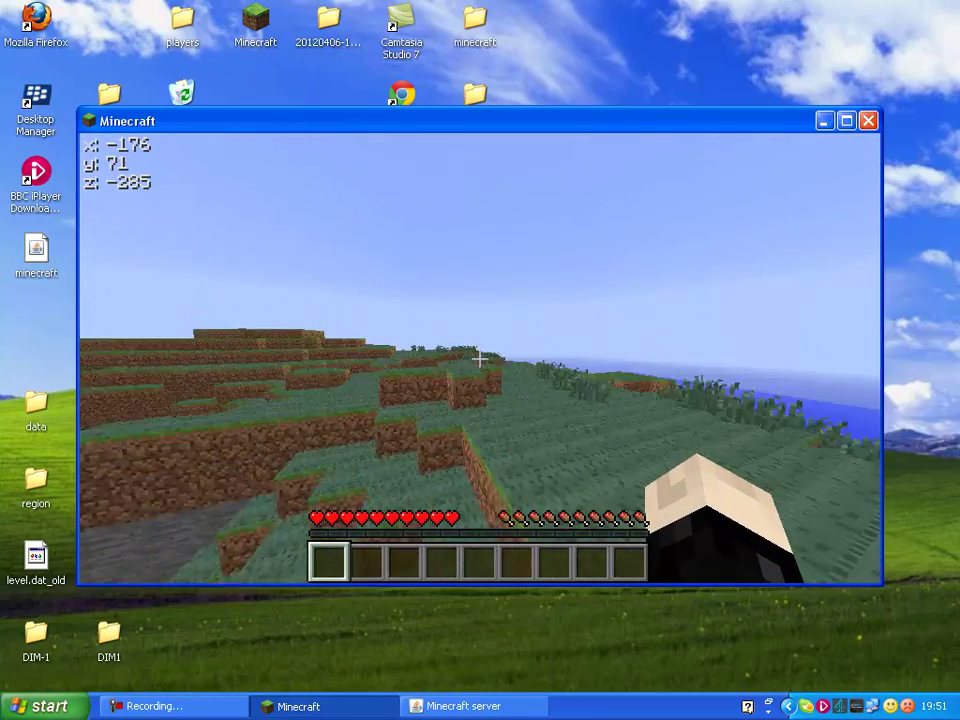
key("w")
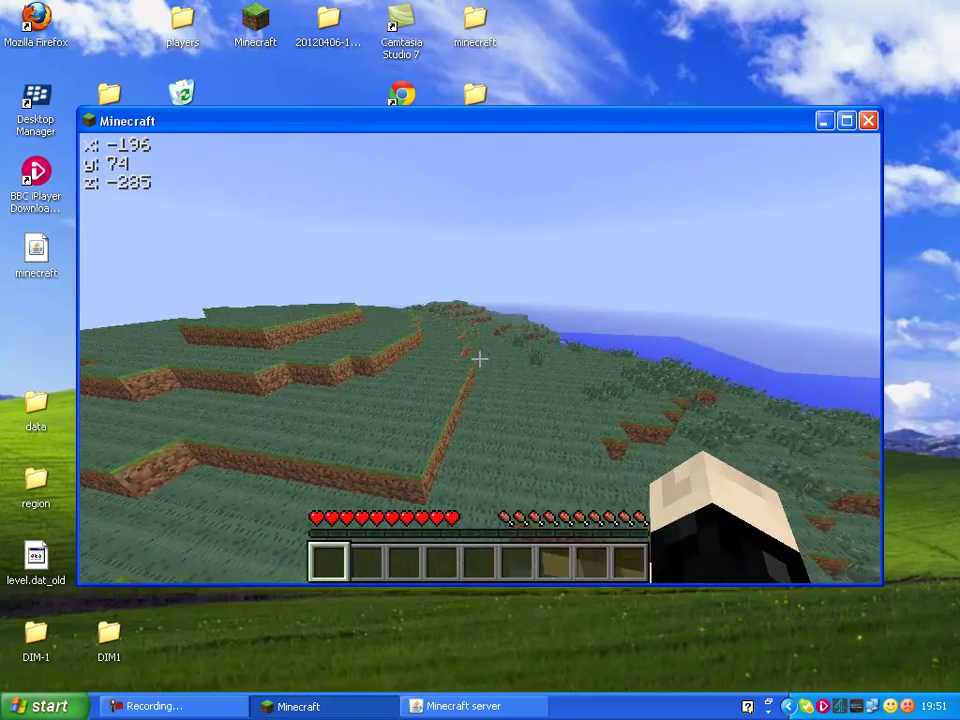
key("w")
key("space")
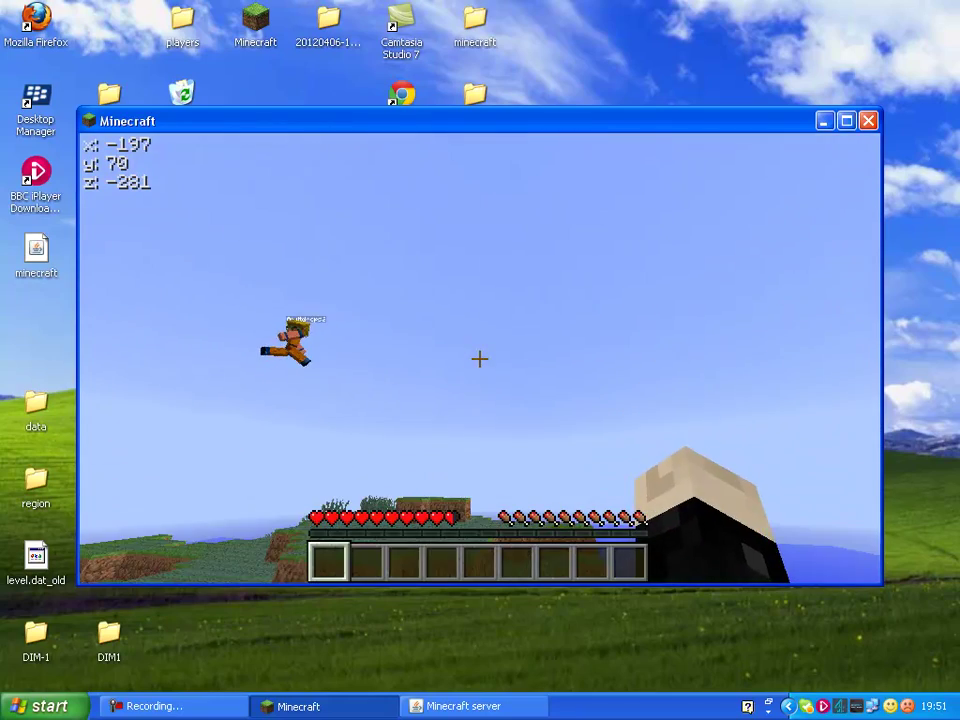
- Fly over the island and along its coastline to examine the map from above, and hide the game's HUD
key("e")
key("e")
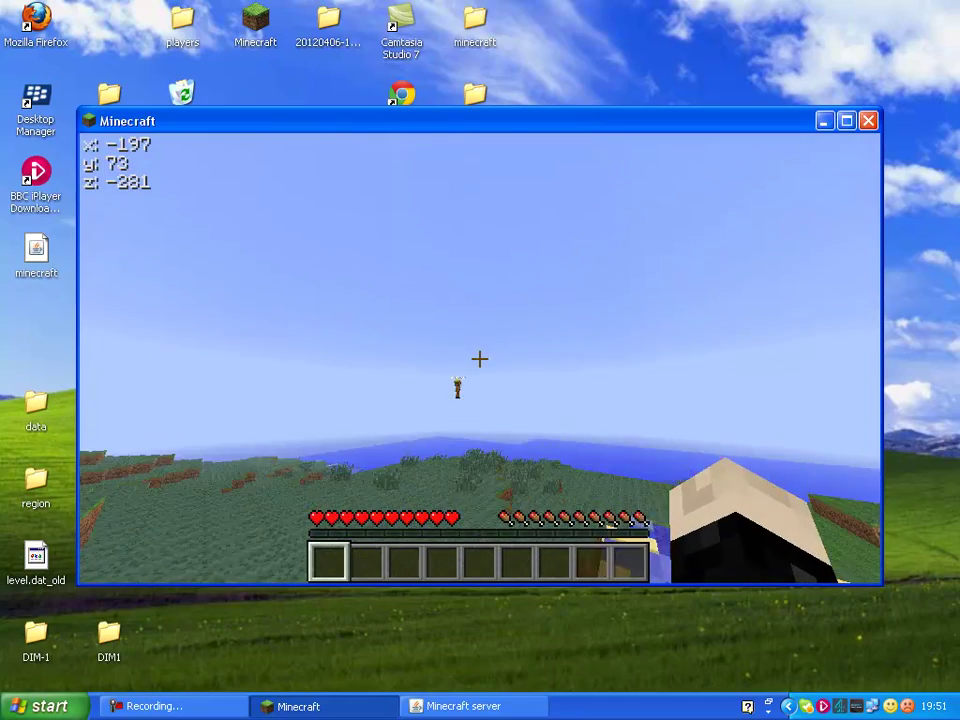
key("w")
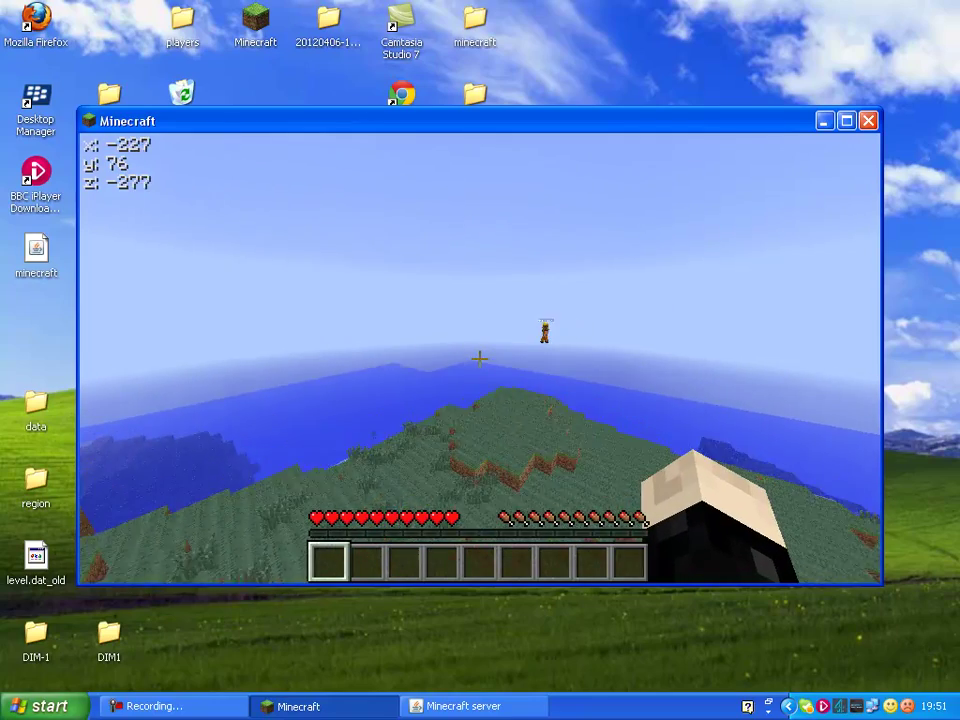
key("w")
key("w")
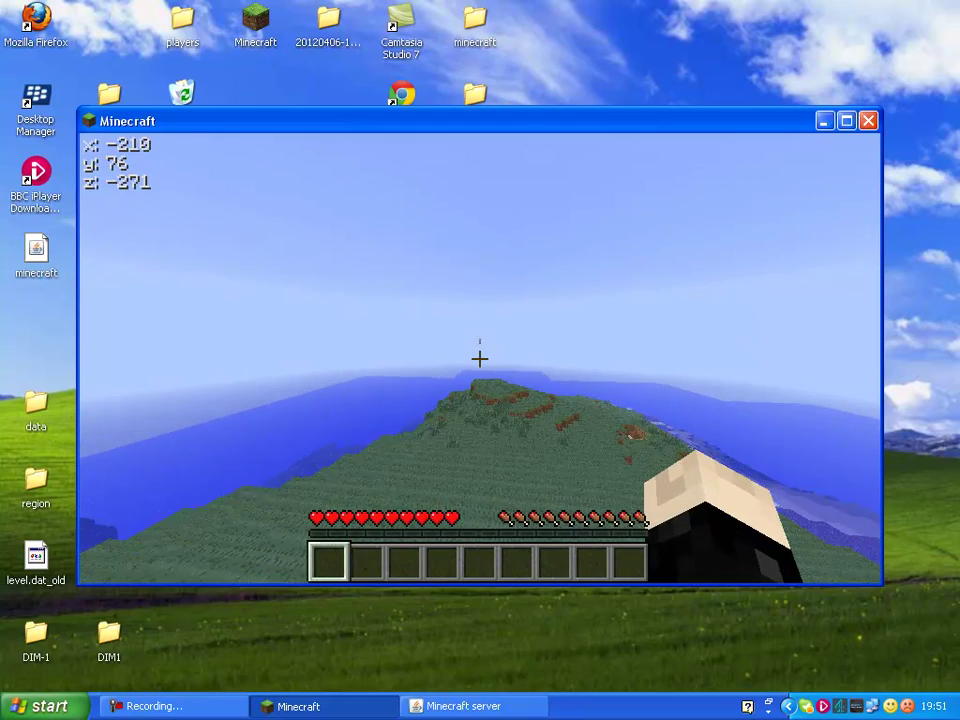
key("w")
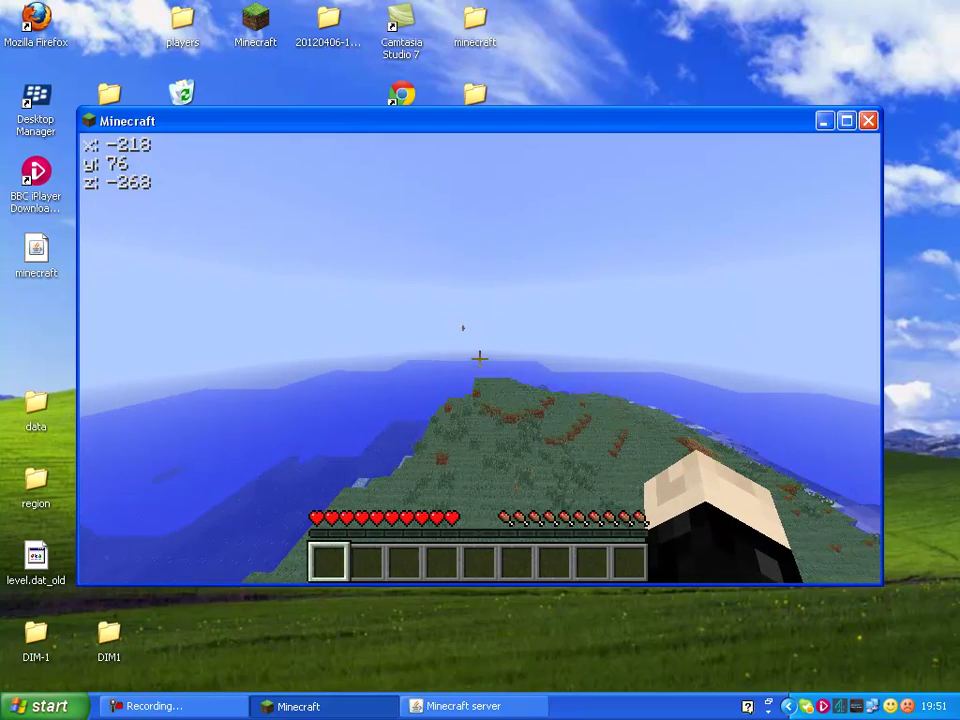
key("w")
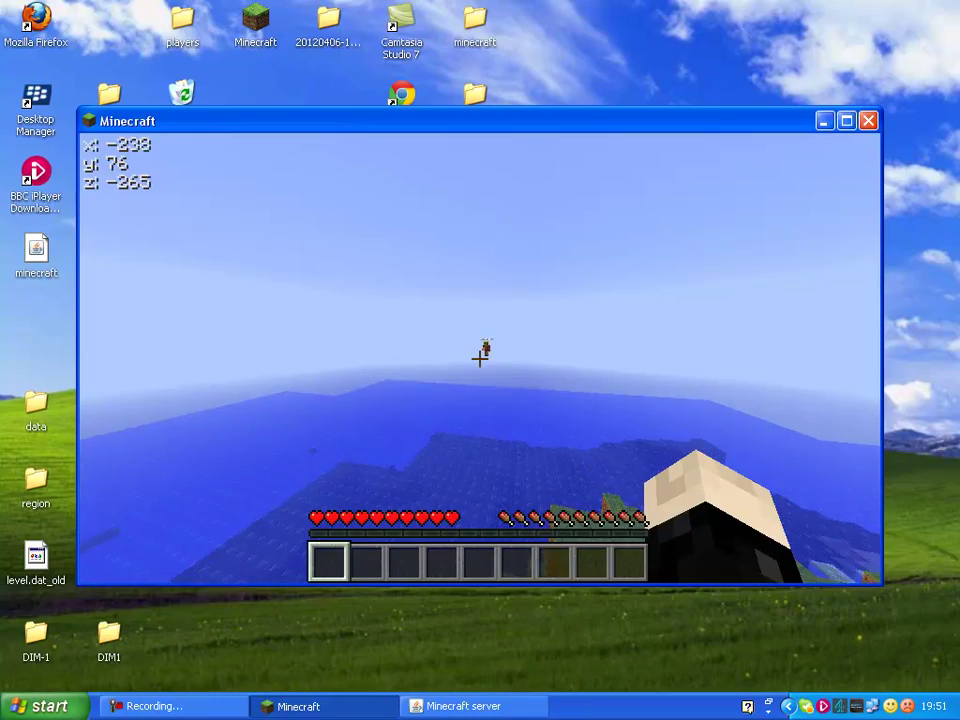
key("w")
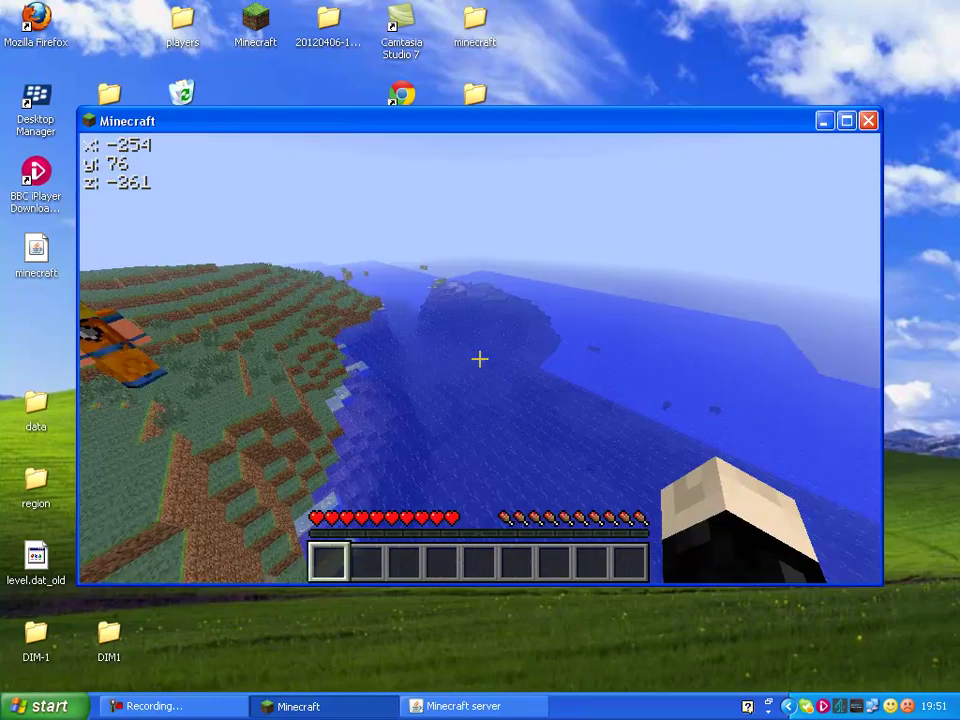
mouse_move(480, 360)
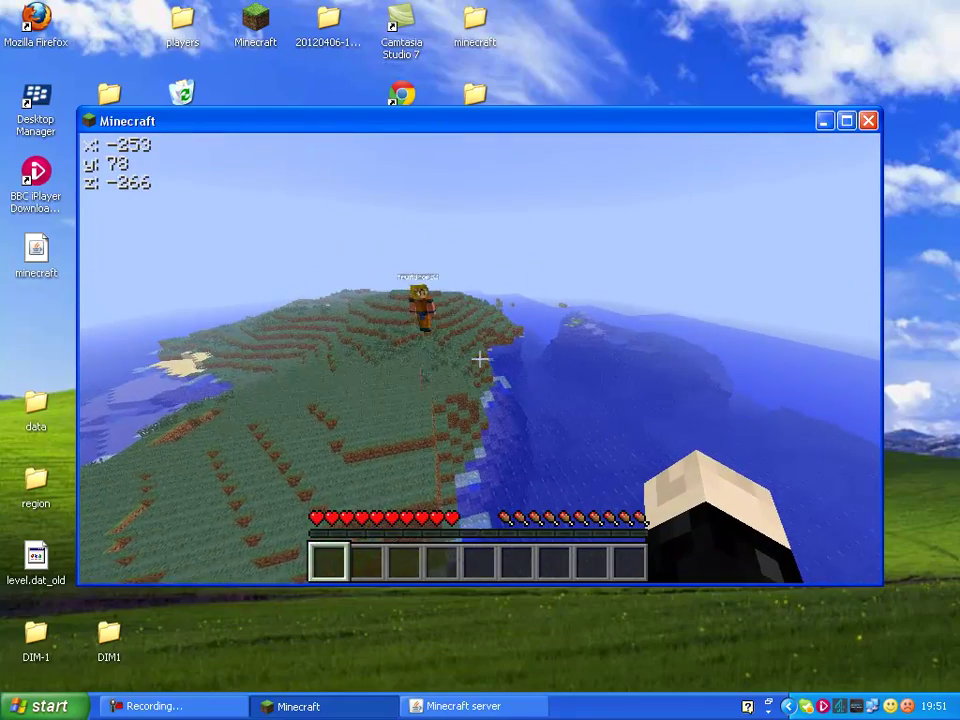
key("F1")
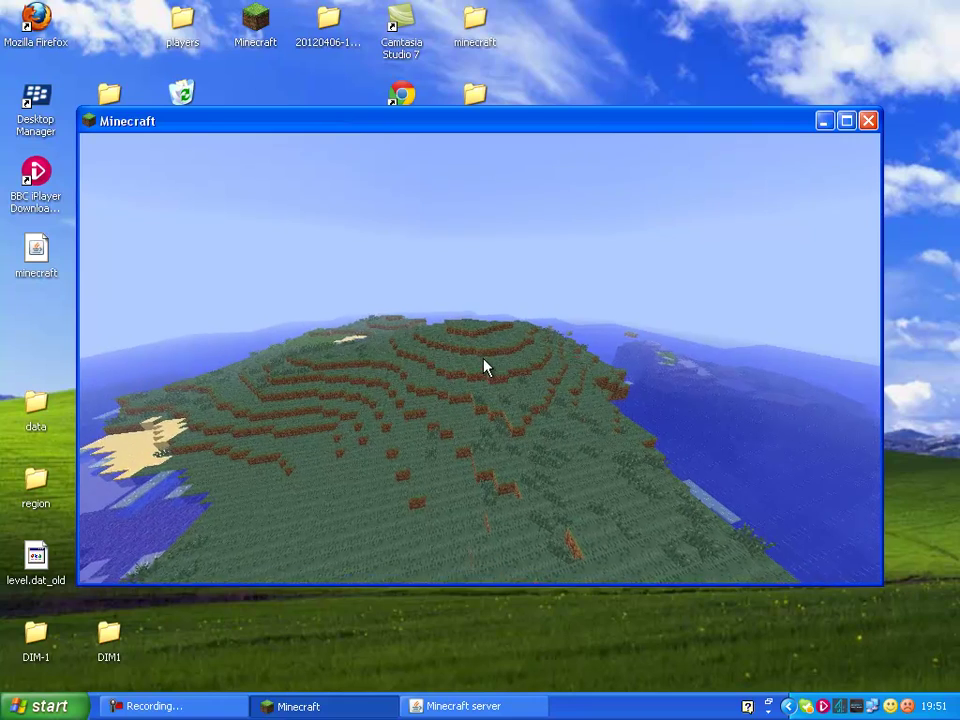
- Quit the Minecraft game and shut down the Minecraft server
key("Escape")
left_click(868, 121)
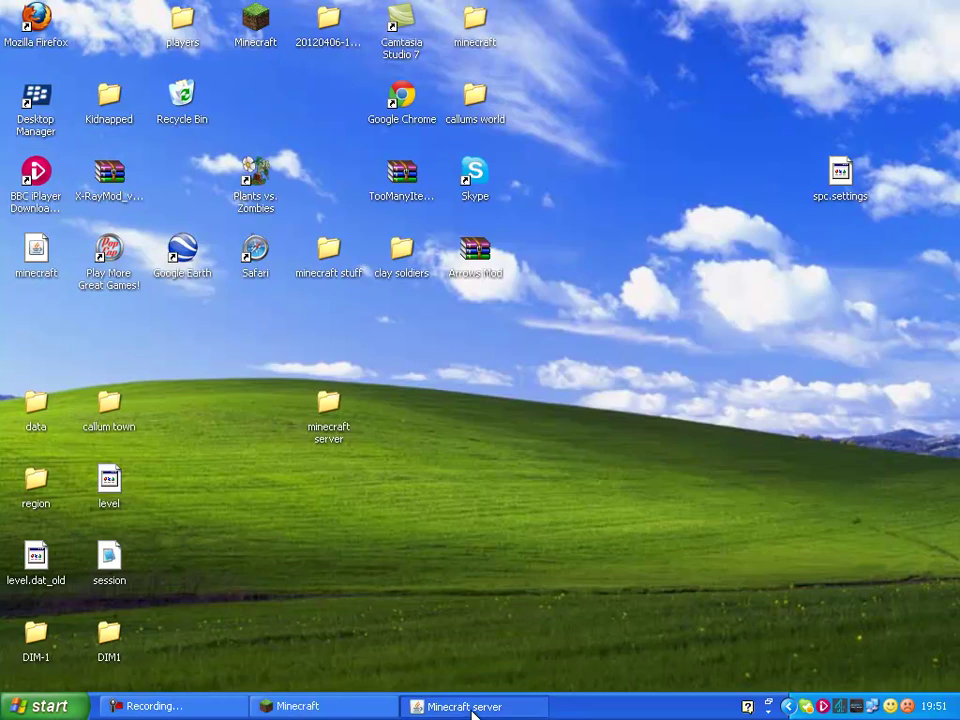
left_click(472, 708)
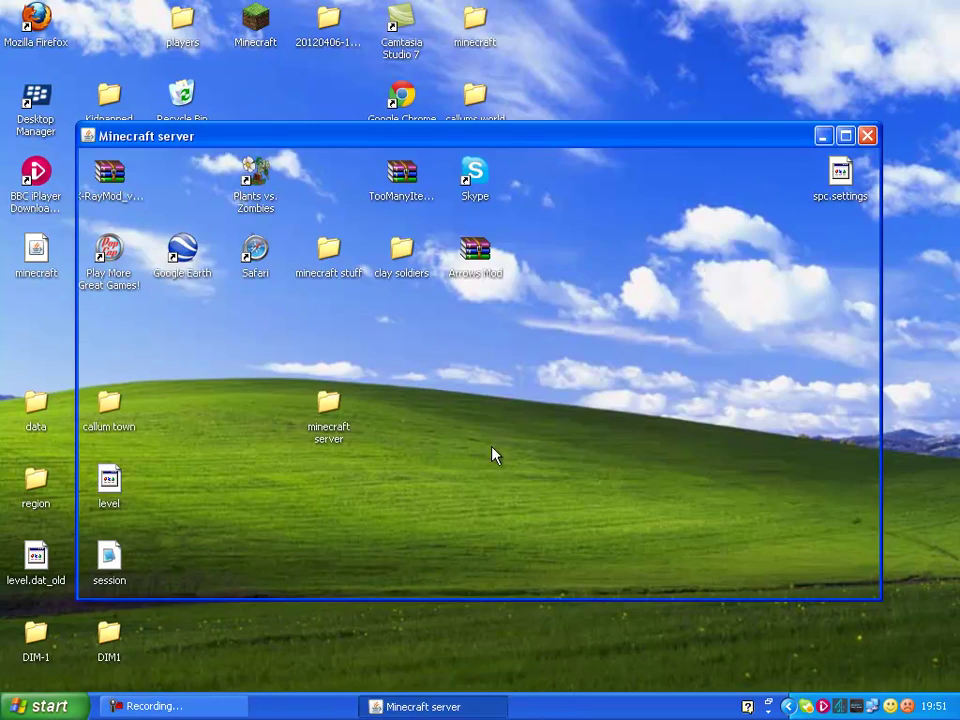
left_click(866, 137)
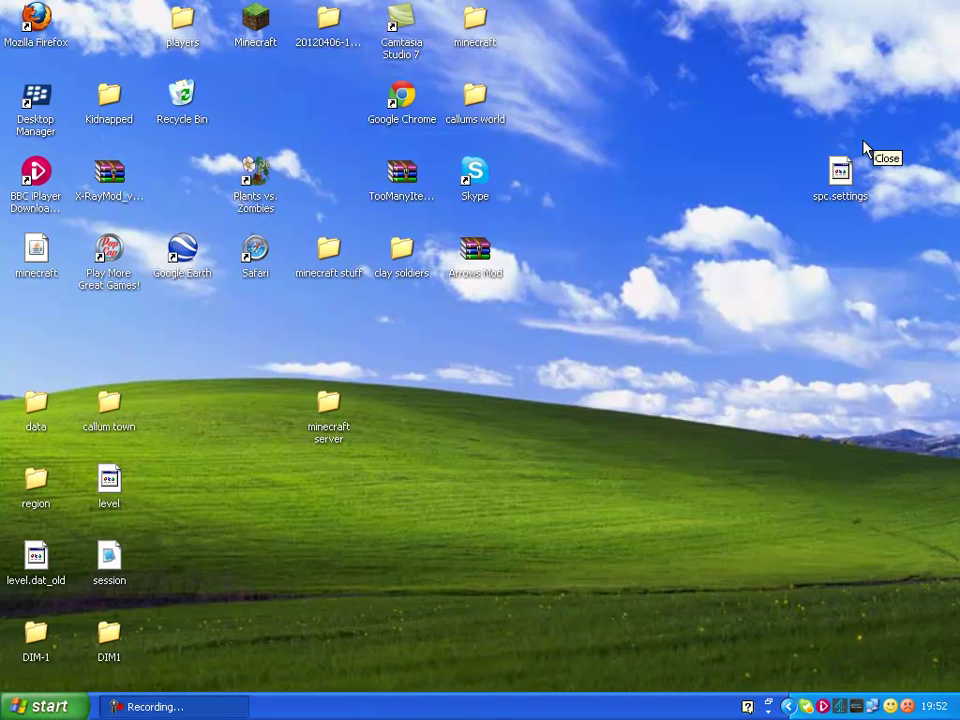